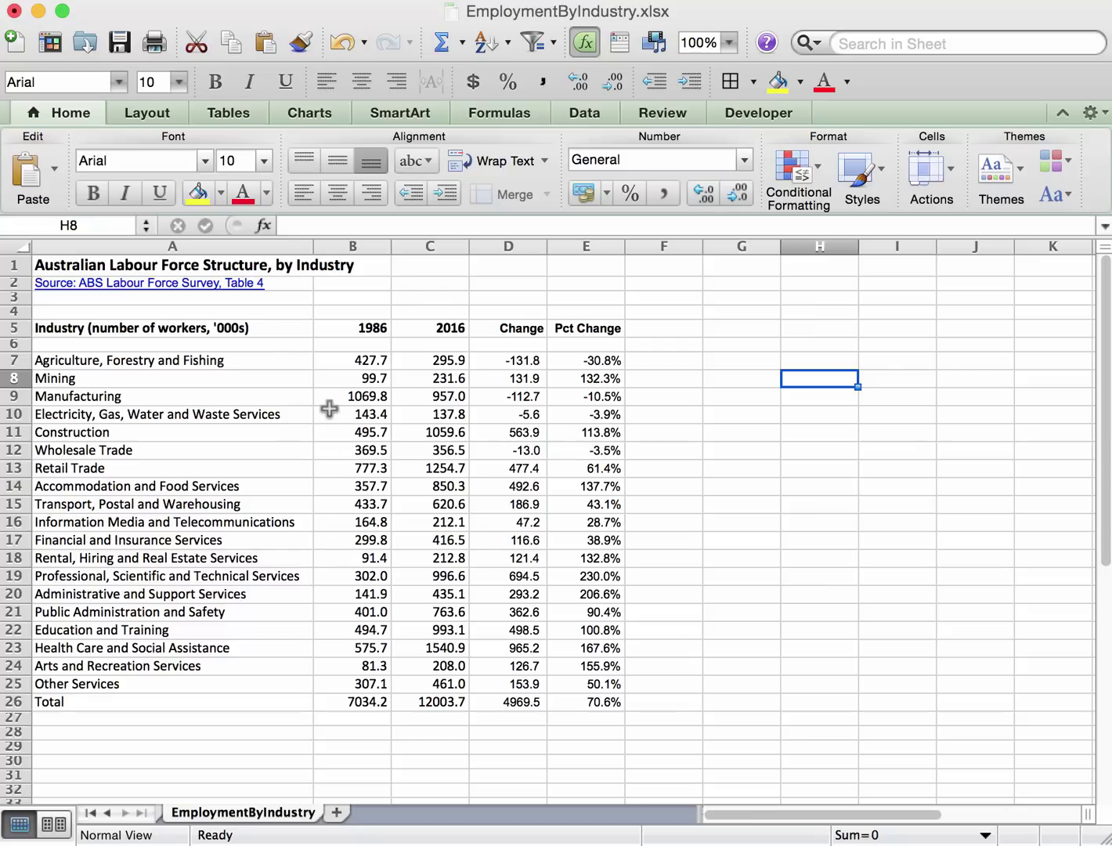
Enter the heading 'Relative Frequency Distribution' in cell G4.
key(Up)
key(Up)
key(Up)
key(Left)
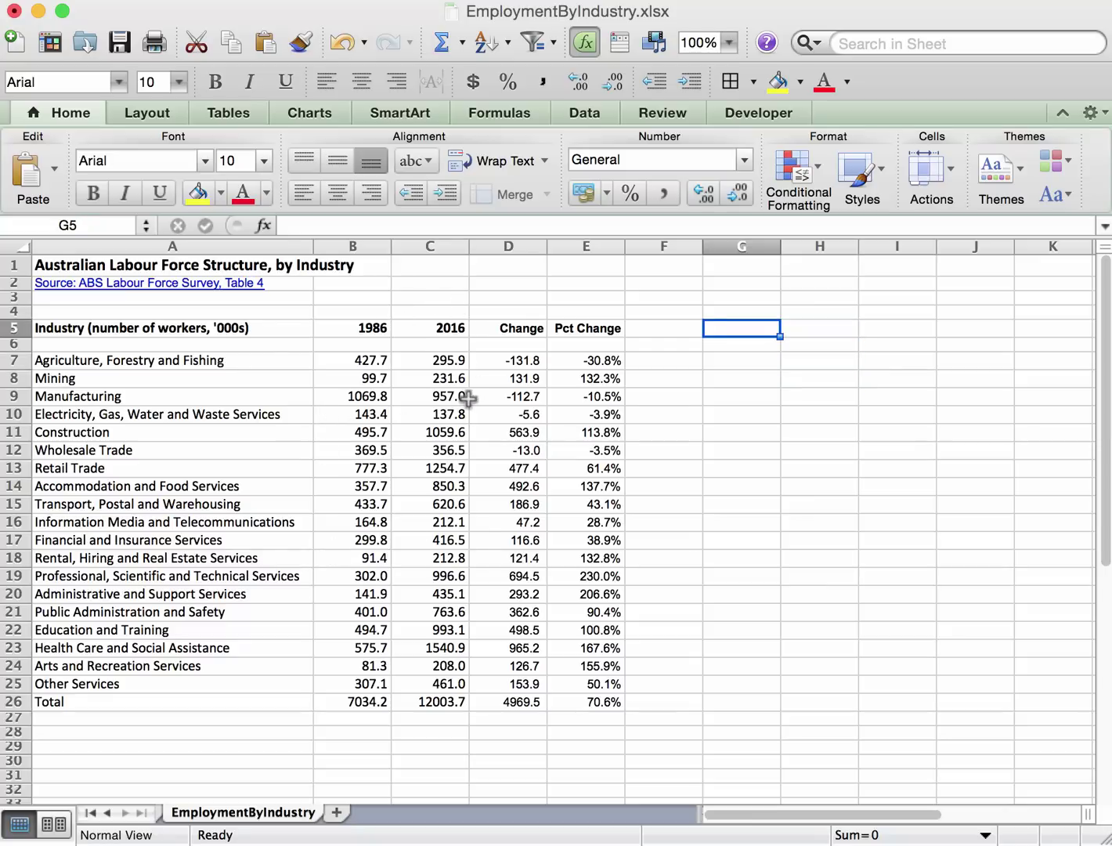
key(Up)
text(Relate)
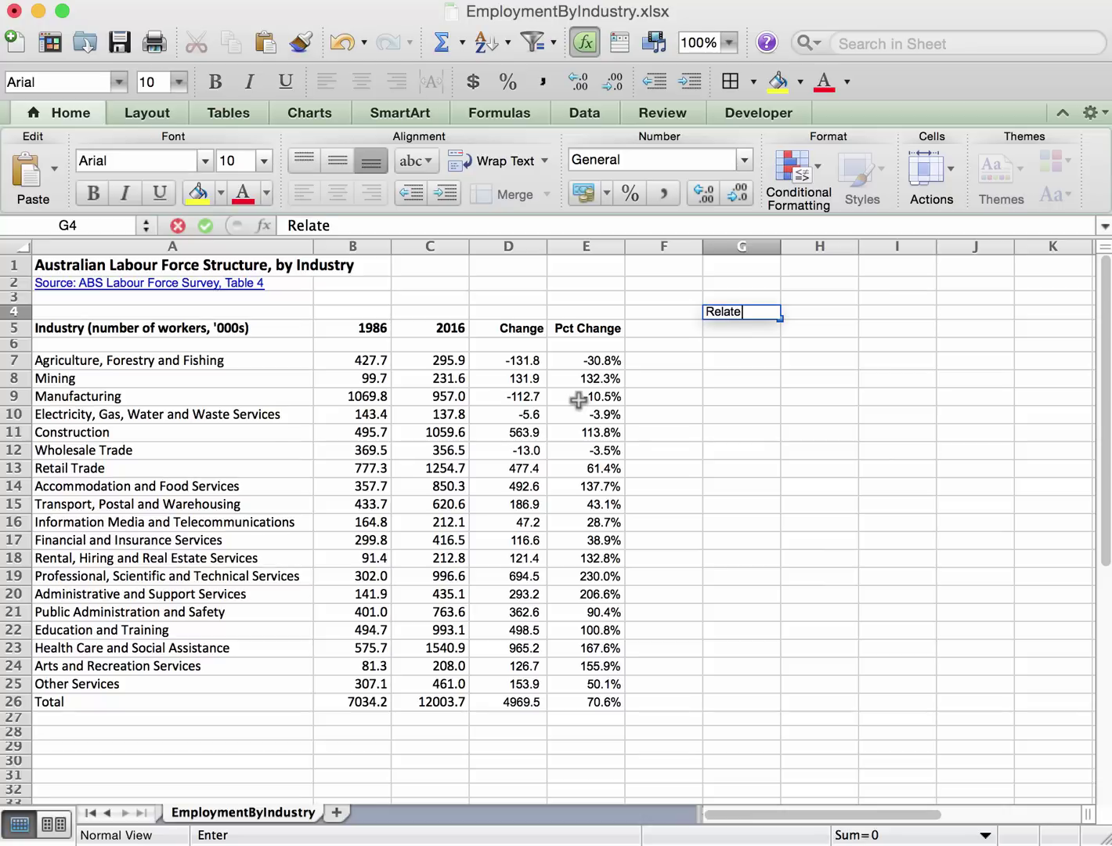
key(BackSpace)
text(ive Frequen)
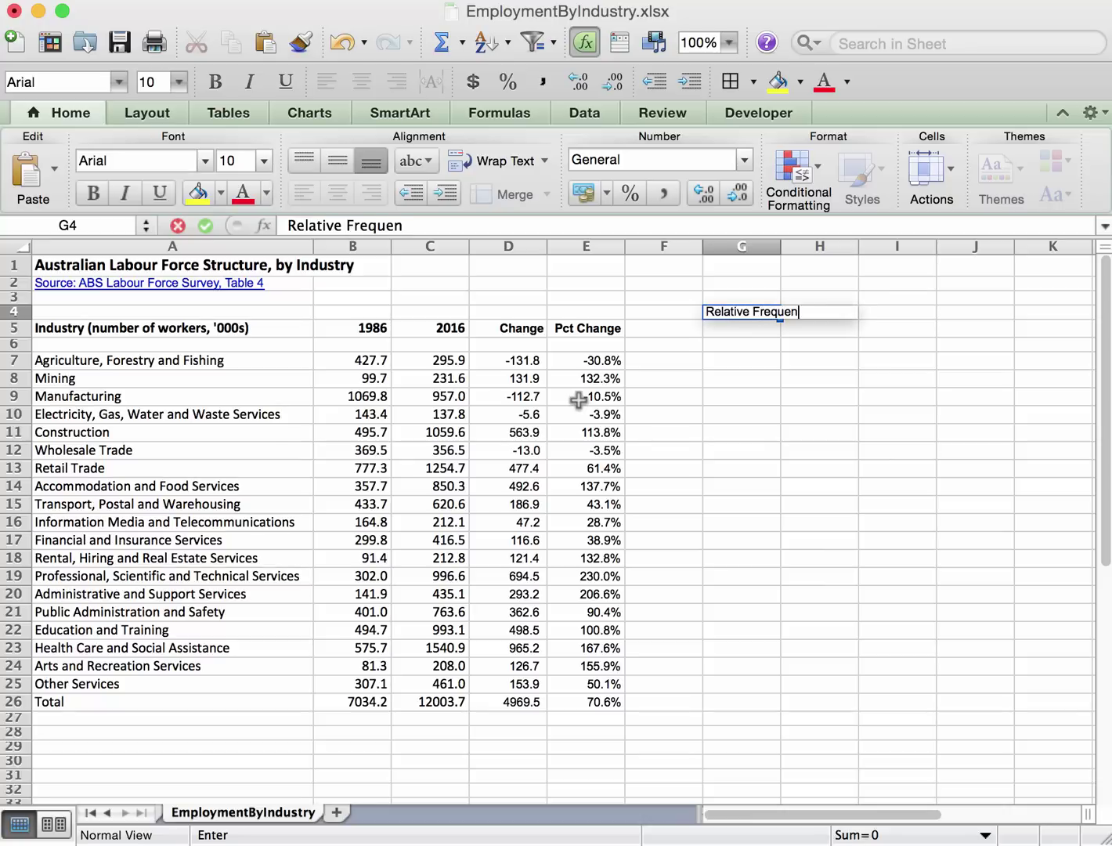
text(cy Distribution)
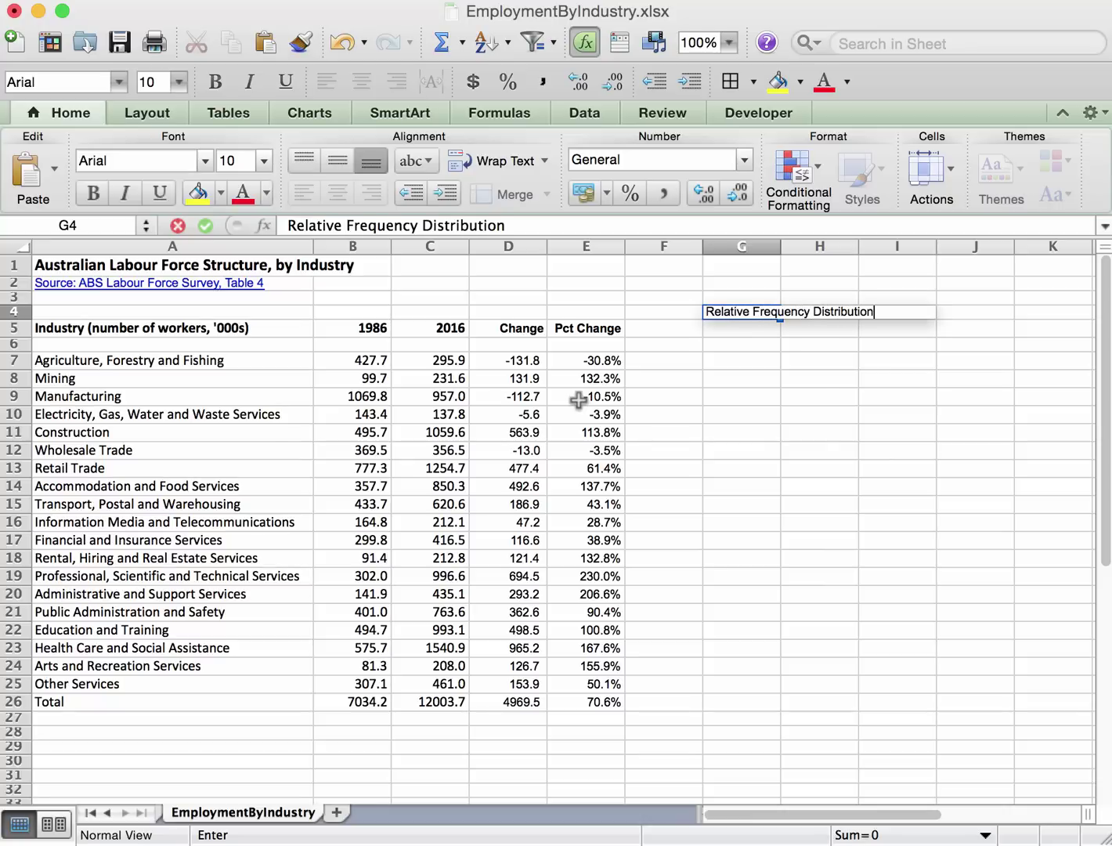
key(Return)
Label G5 and H5 with the years 1986 and 2016.
text(1986)
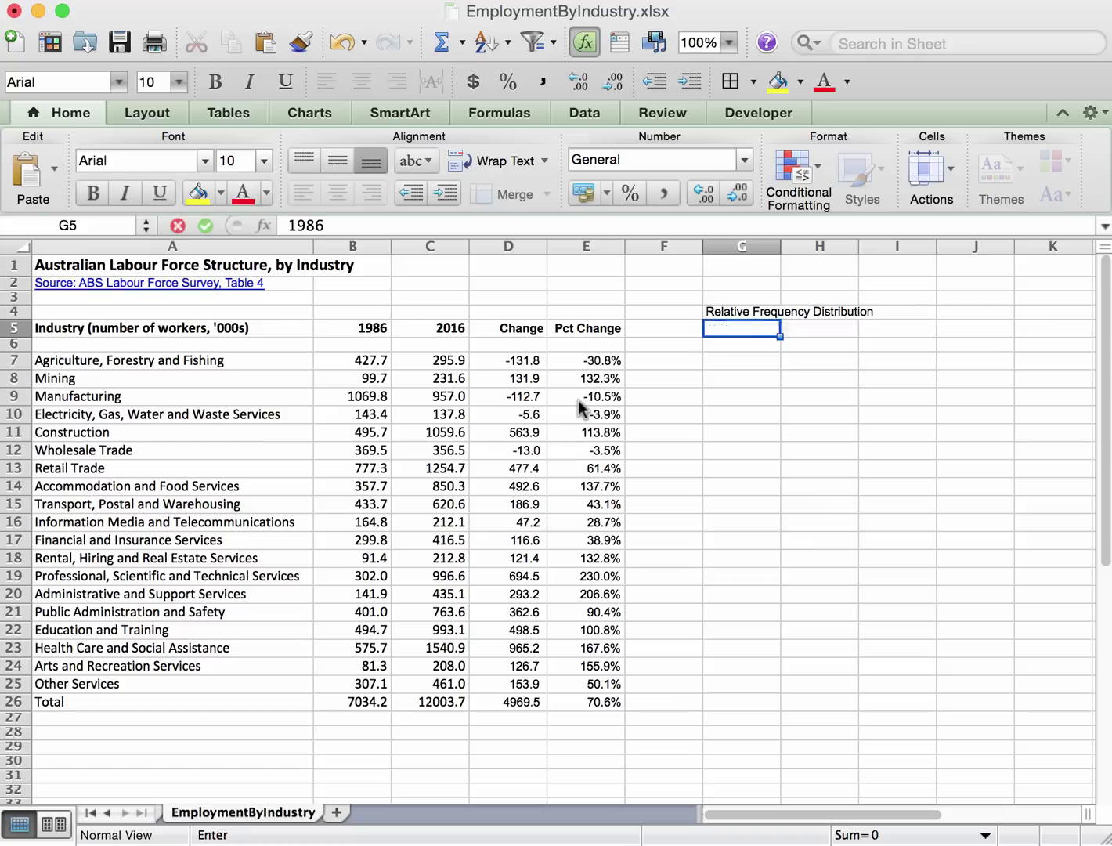
key(Tab)
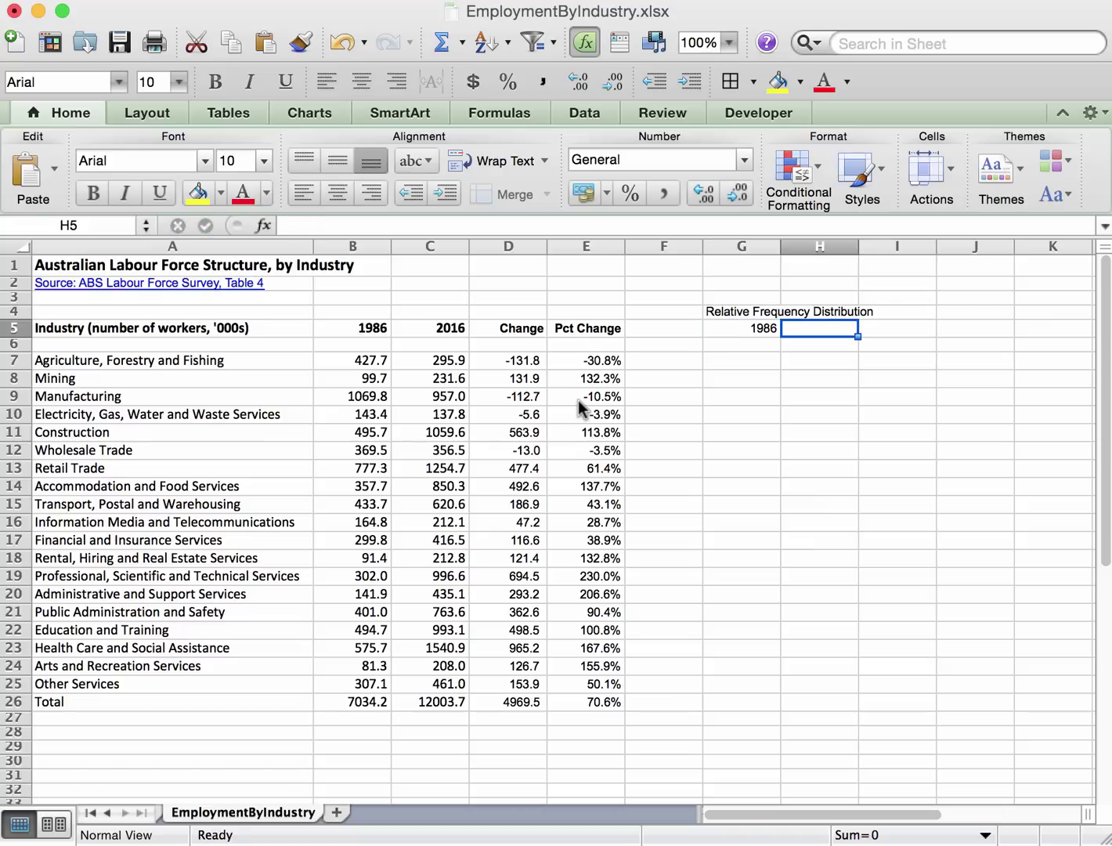
text(2016)
key(Return)
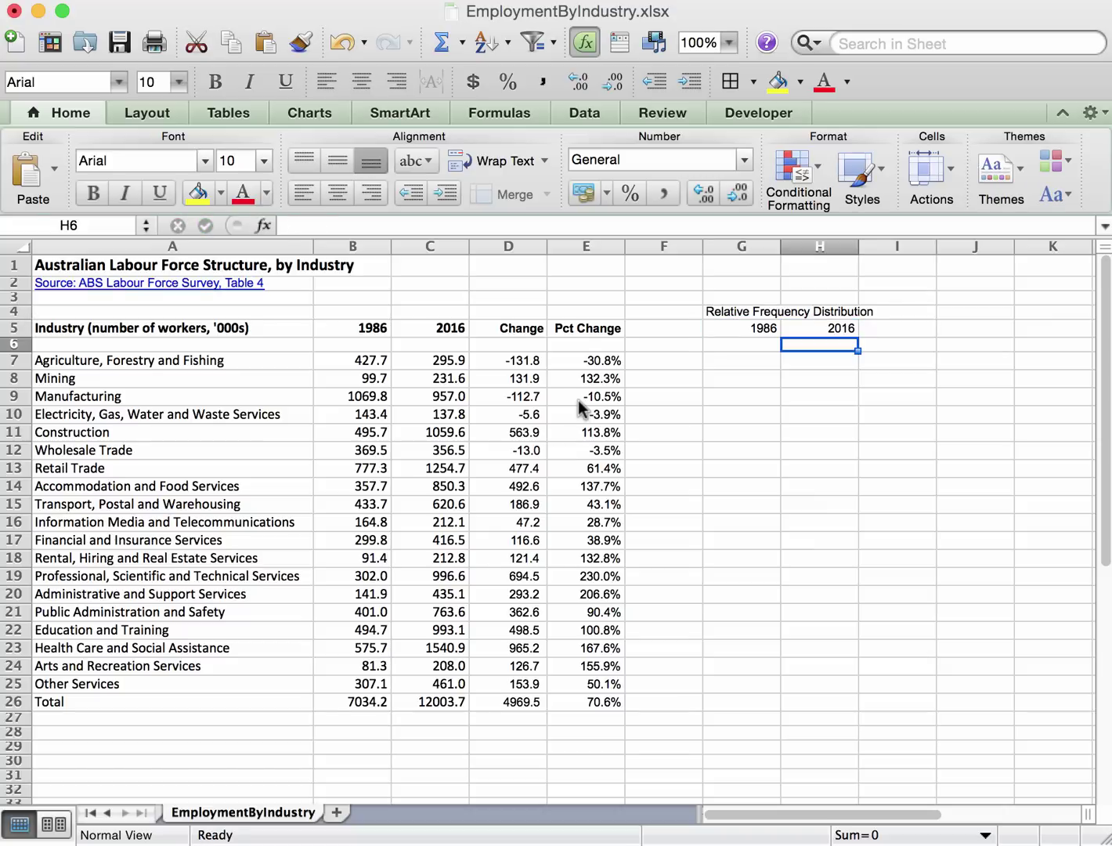
key(Down)
key(Left)
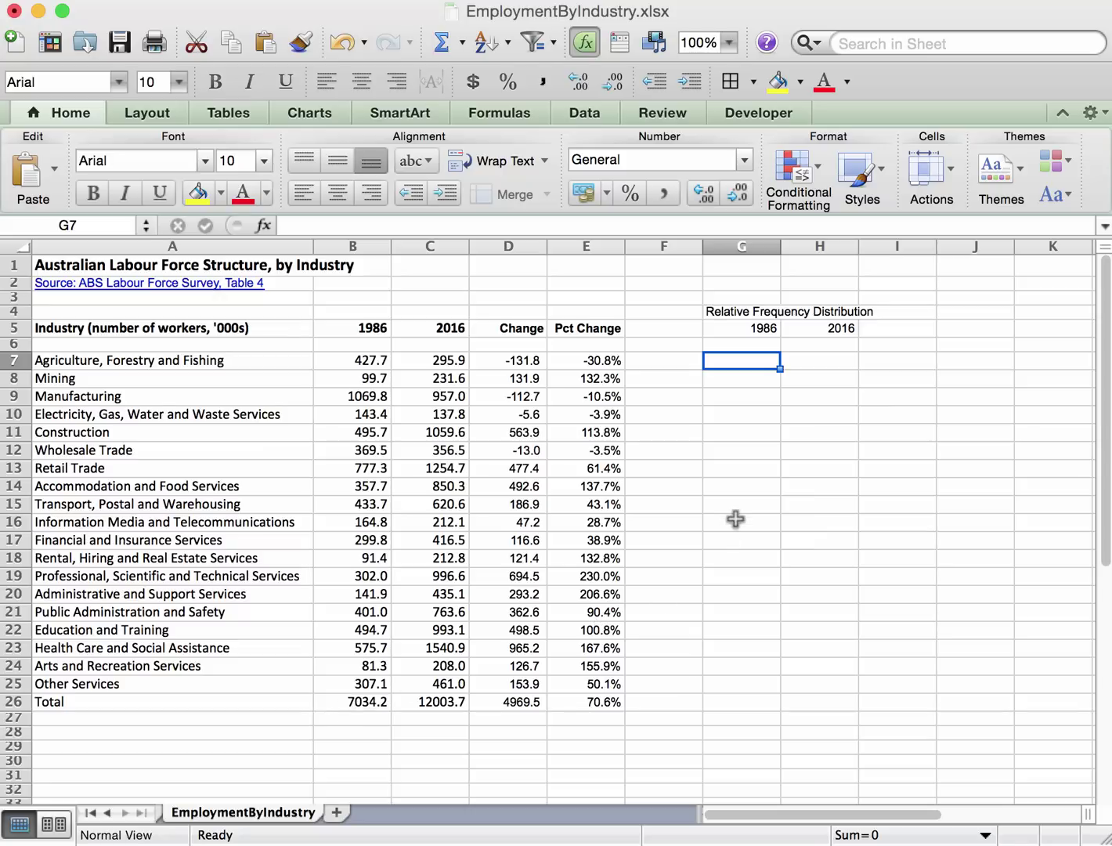
Enter =B7/B26 in G7 to get Agriculture's share of the 1986 total.
text(=)
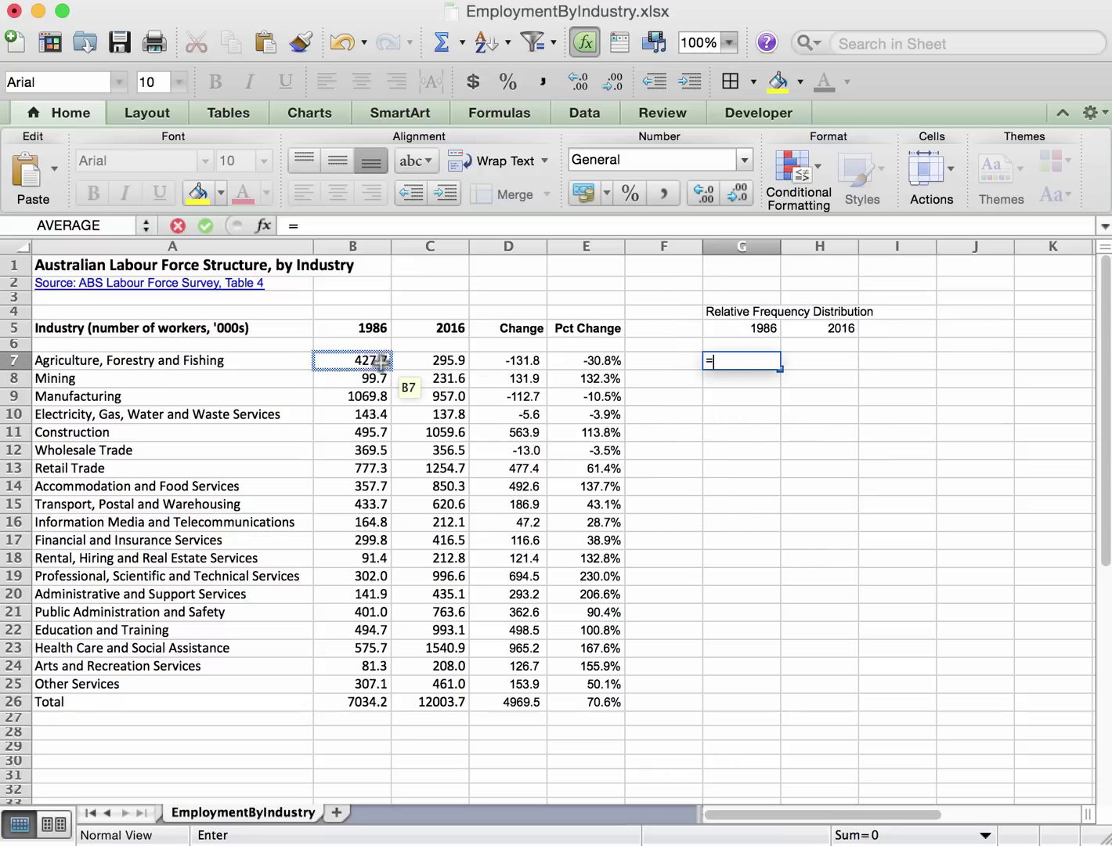
click(357, 361)
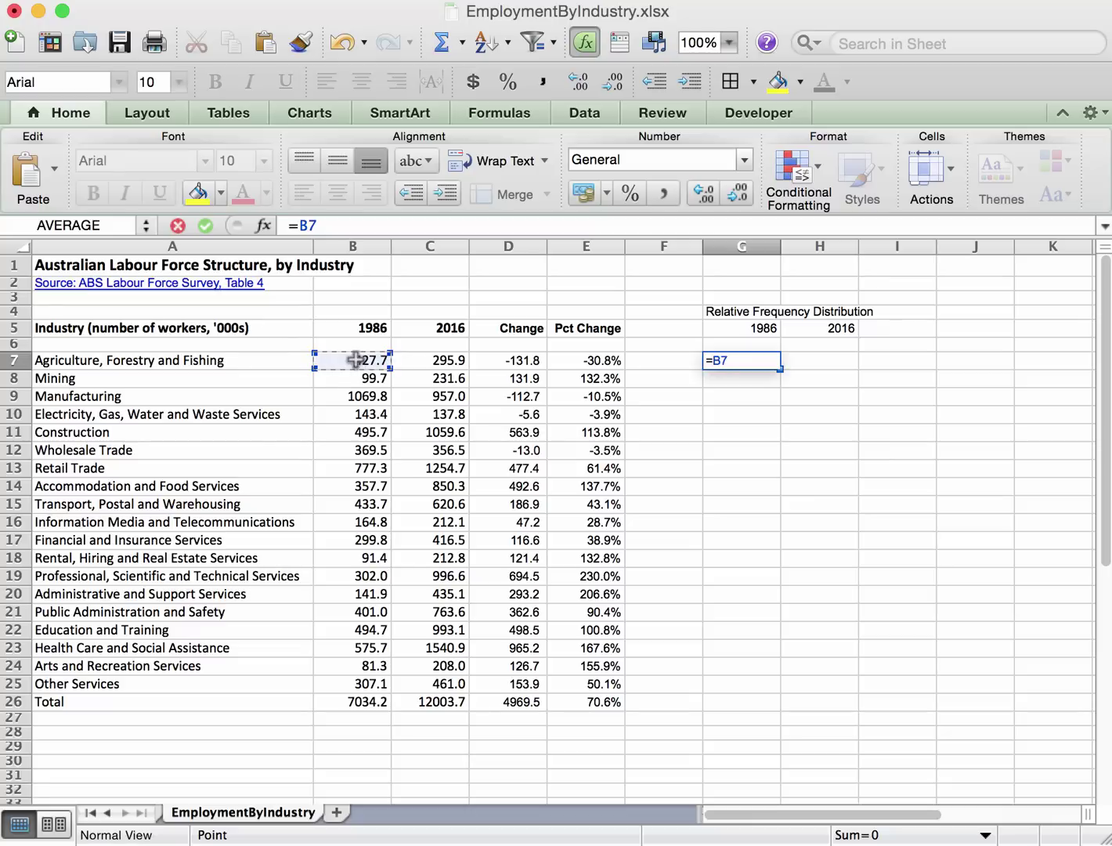
text(/)
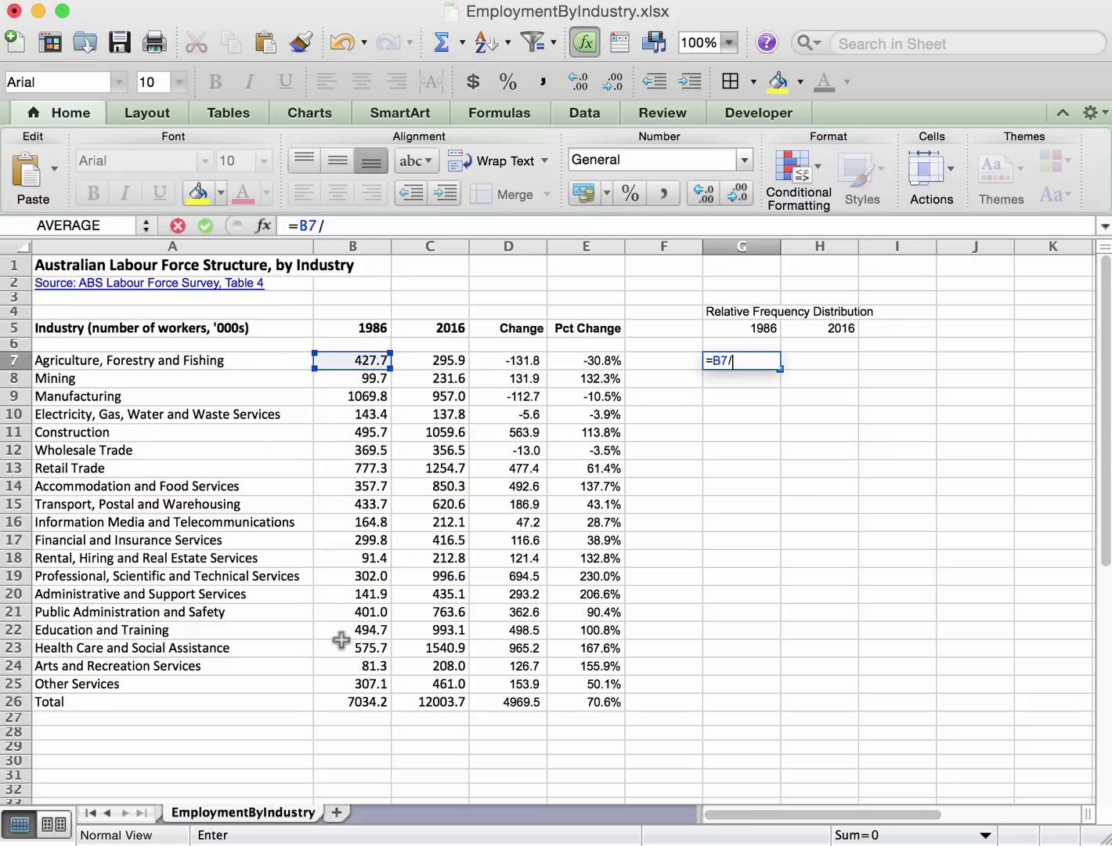
click(349, 701)
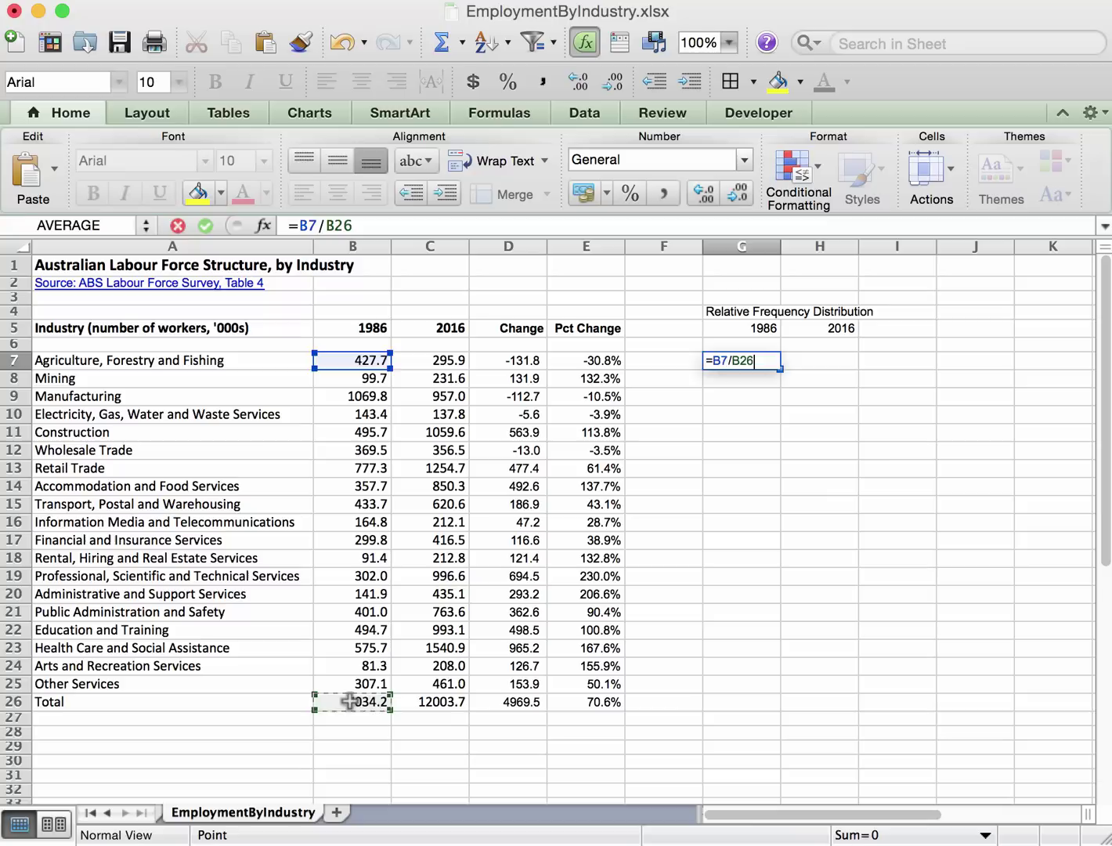
key(Return)
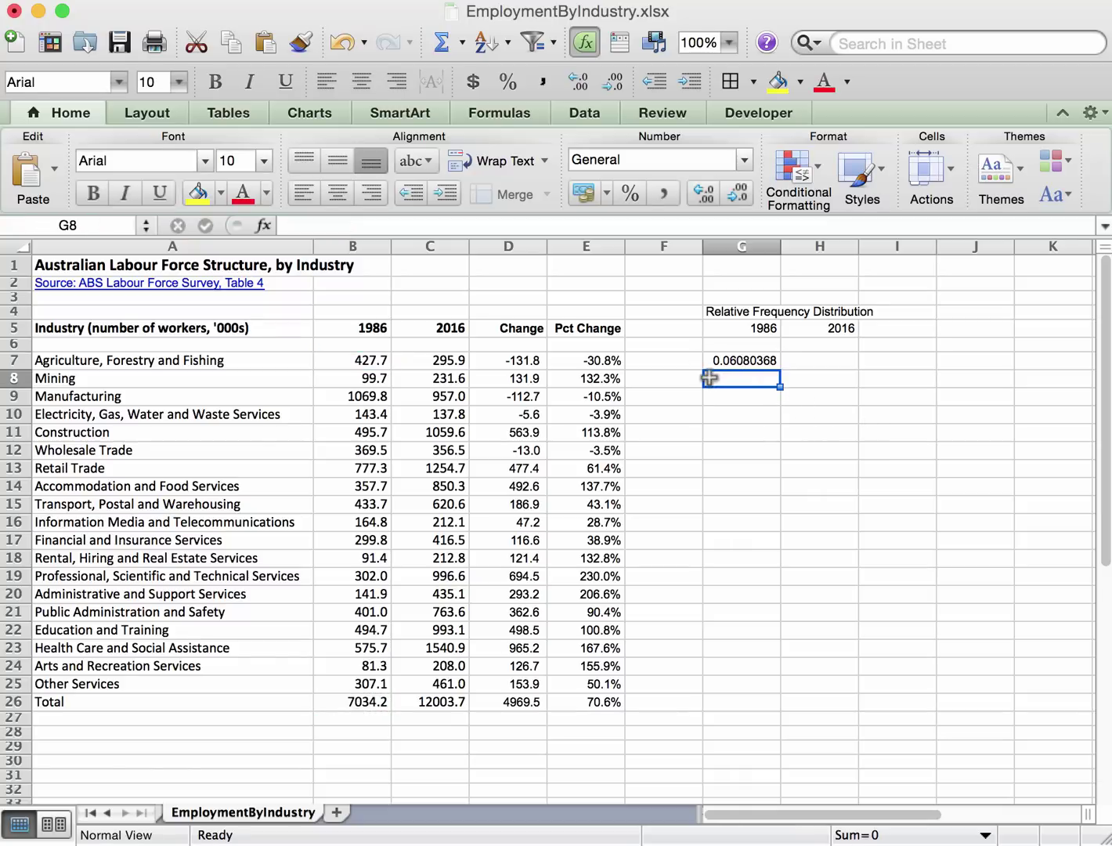
Format G7 as a percentage with one decimal place, showing 6.1%.
click(731, 361)
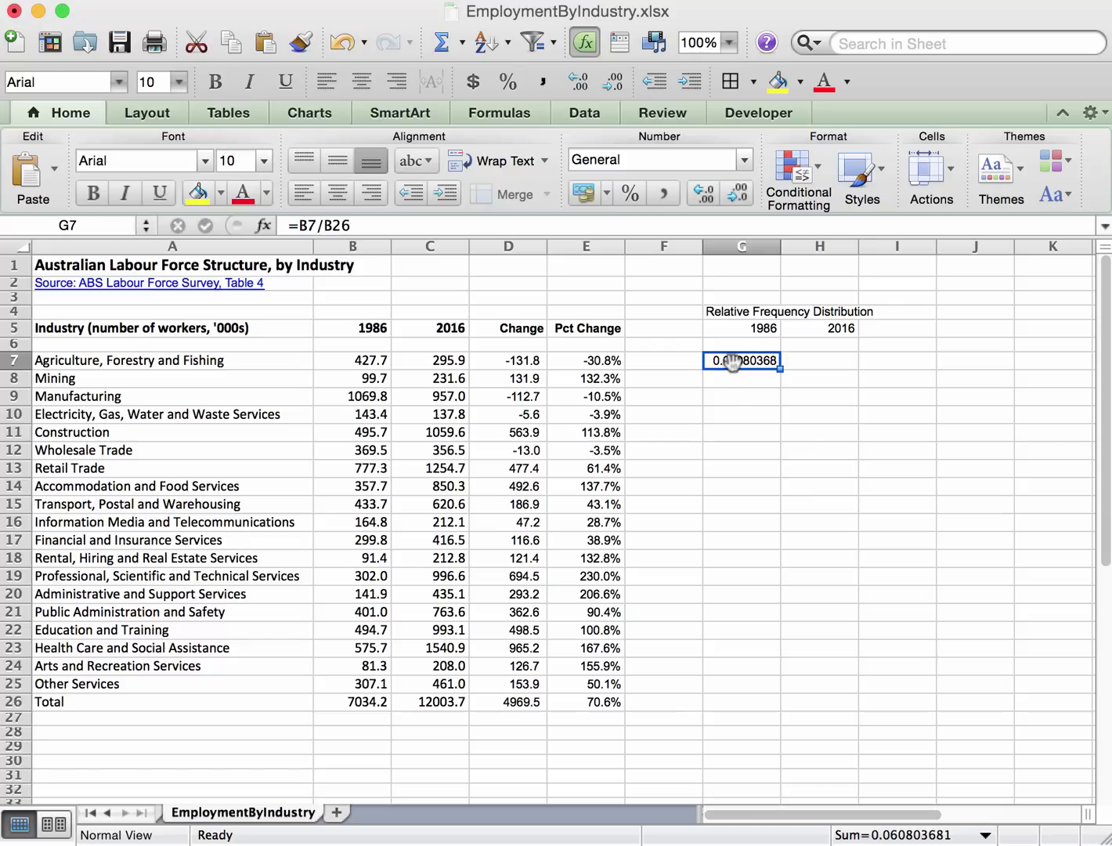
click(630, 192)
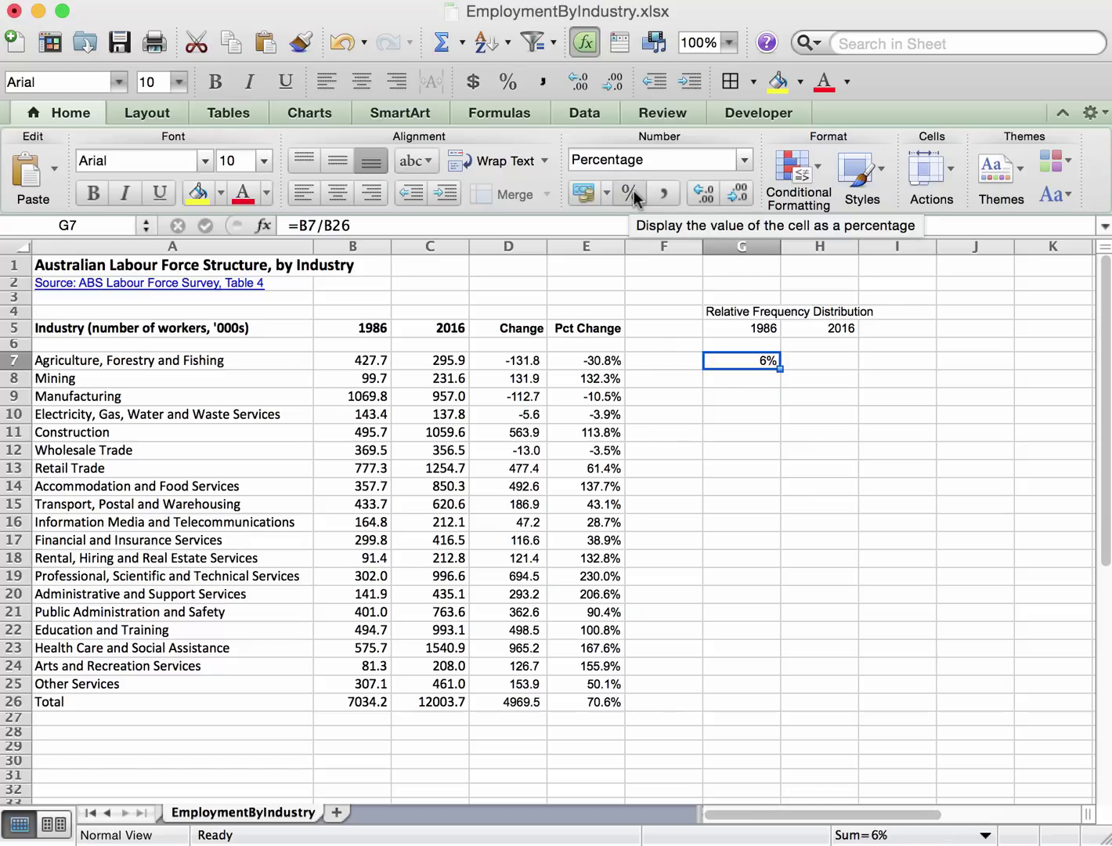
click(704, 192)
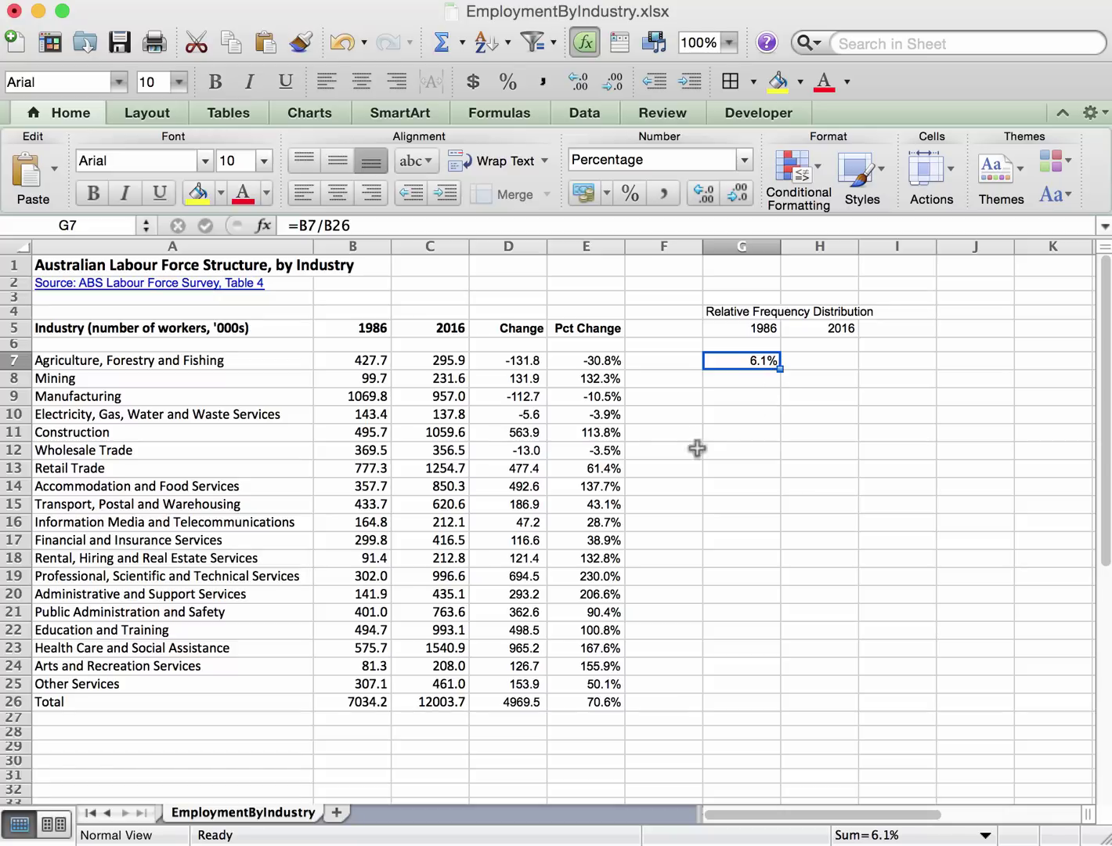
click(360, 360)
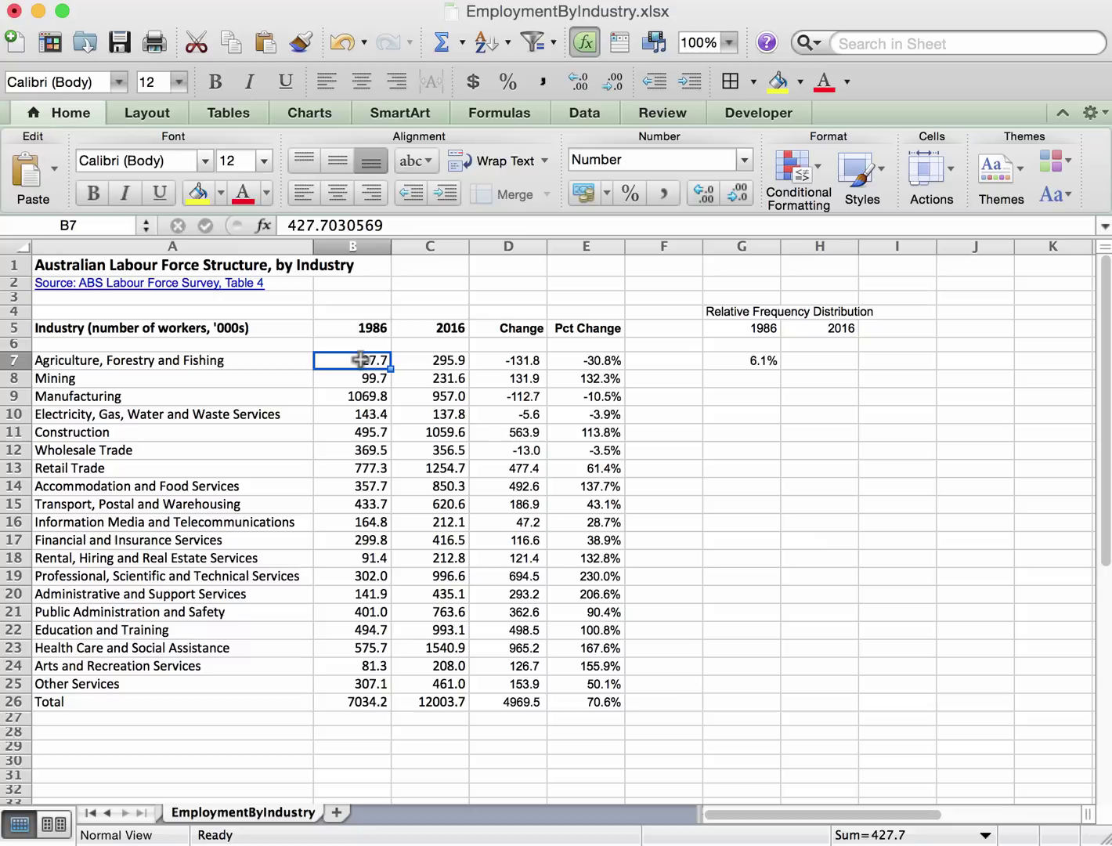
click(372, 703)
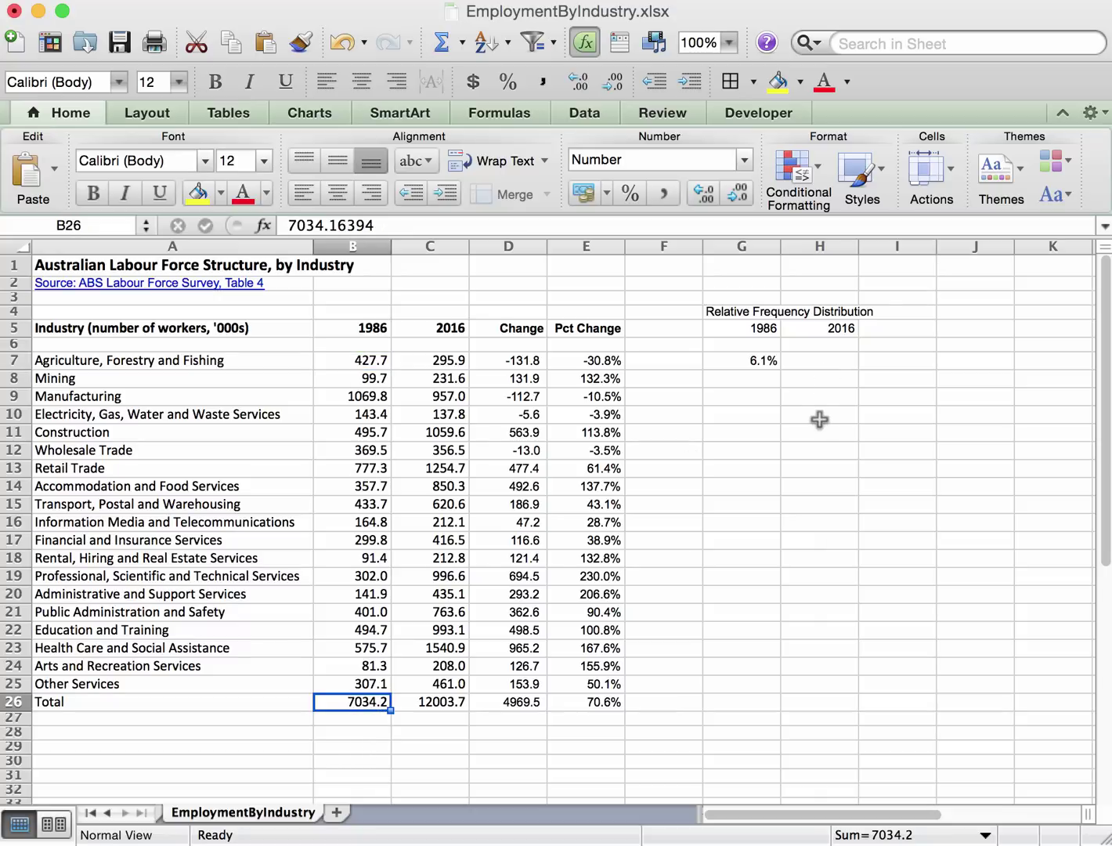
click(755, 379)
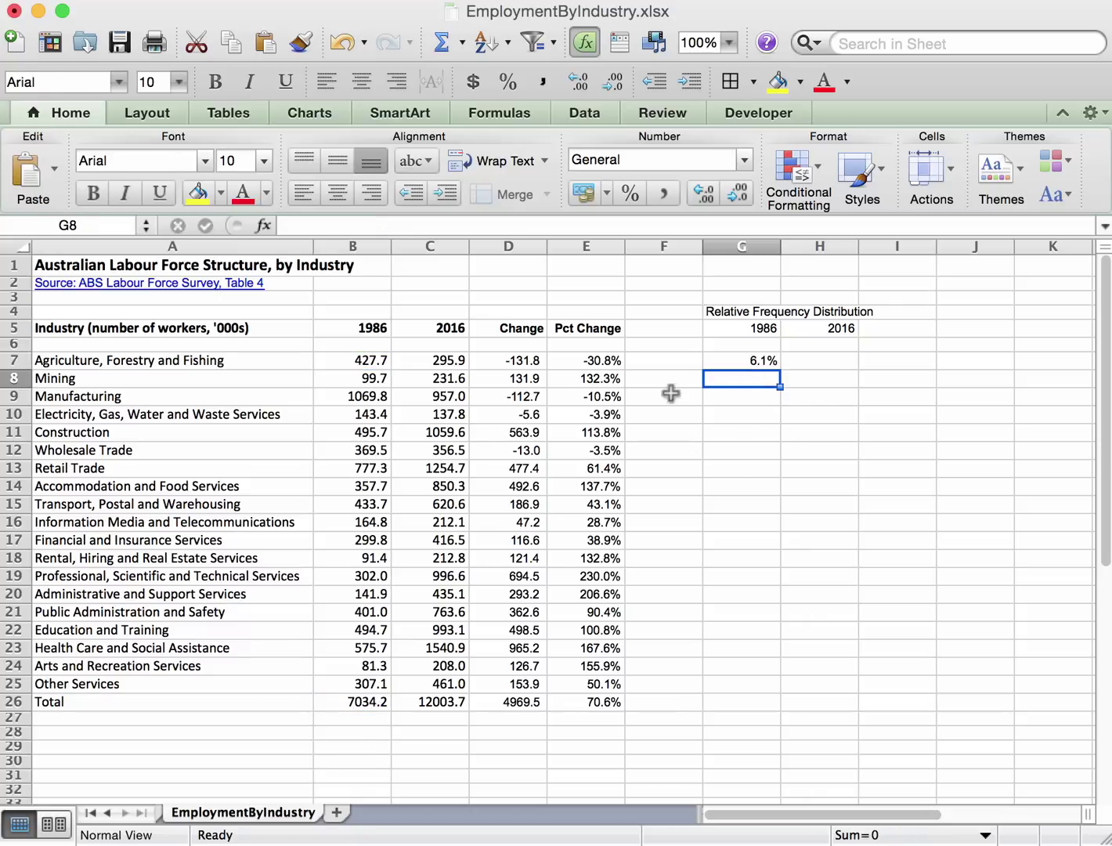
click(354, 379)
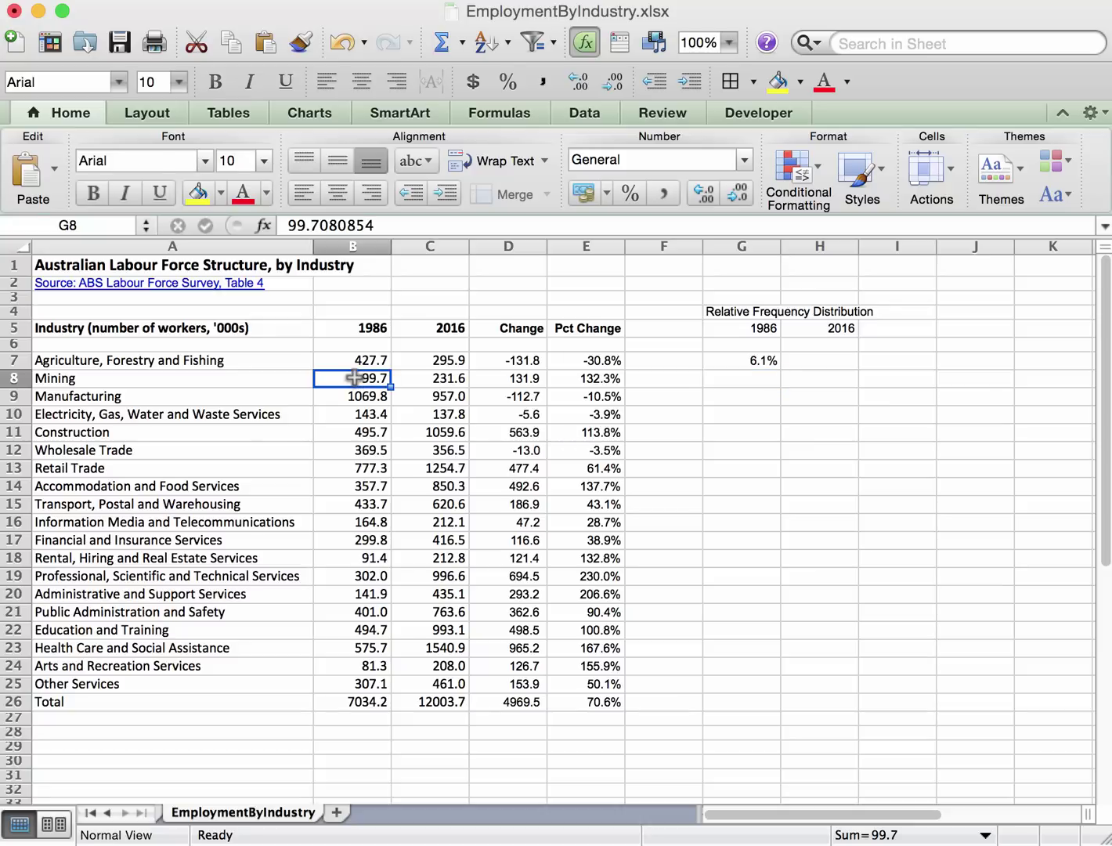
click(362, 718)
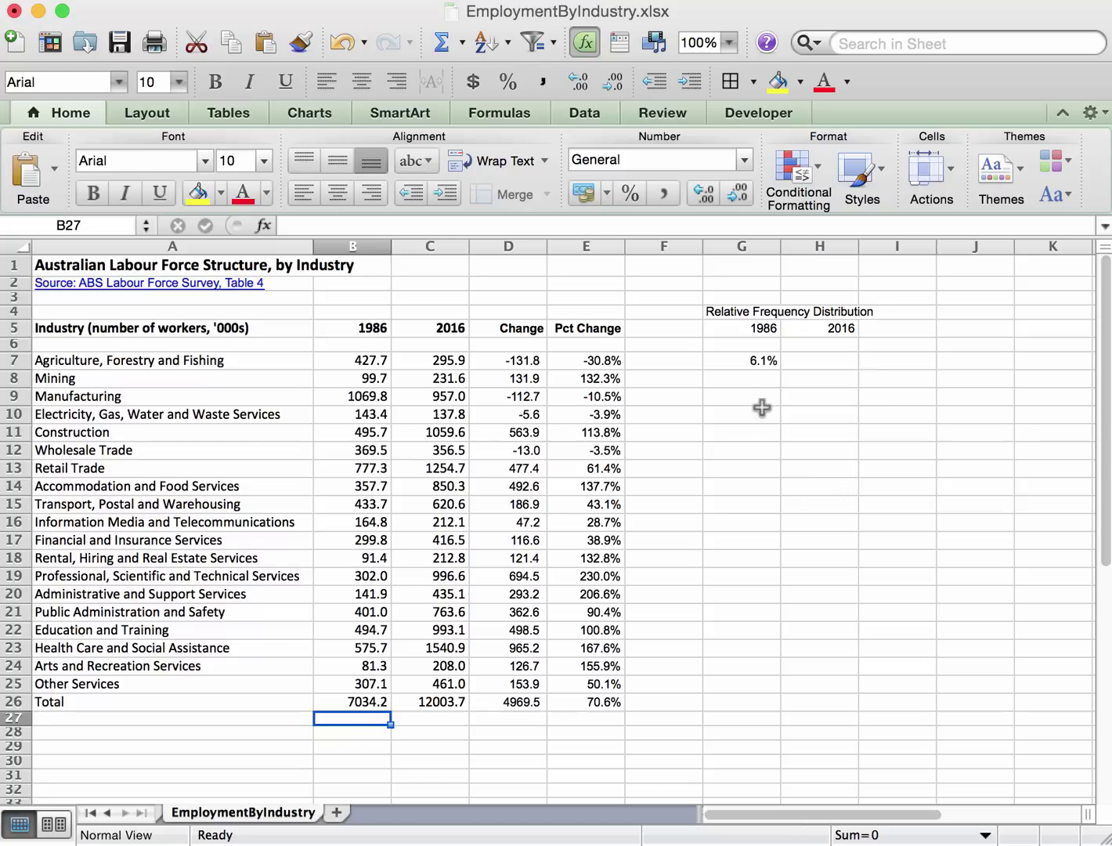
click(748, 361)
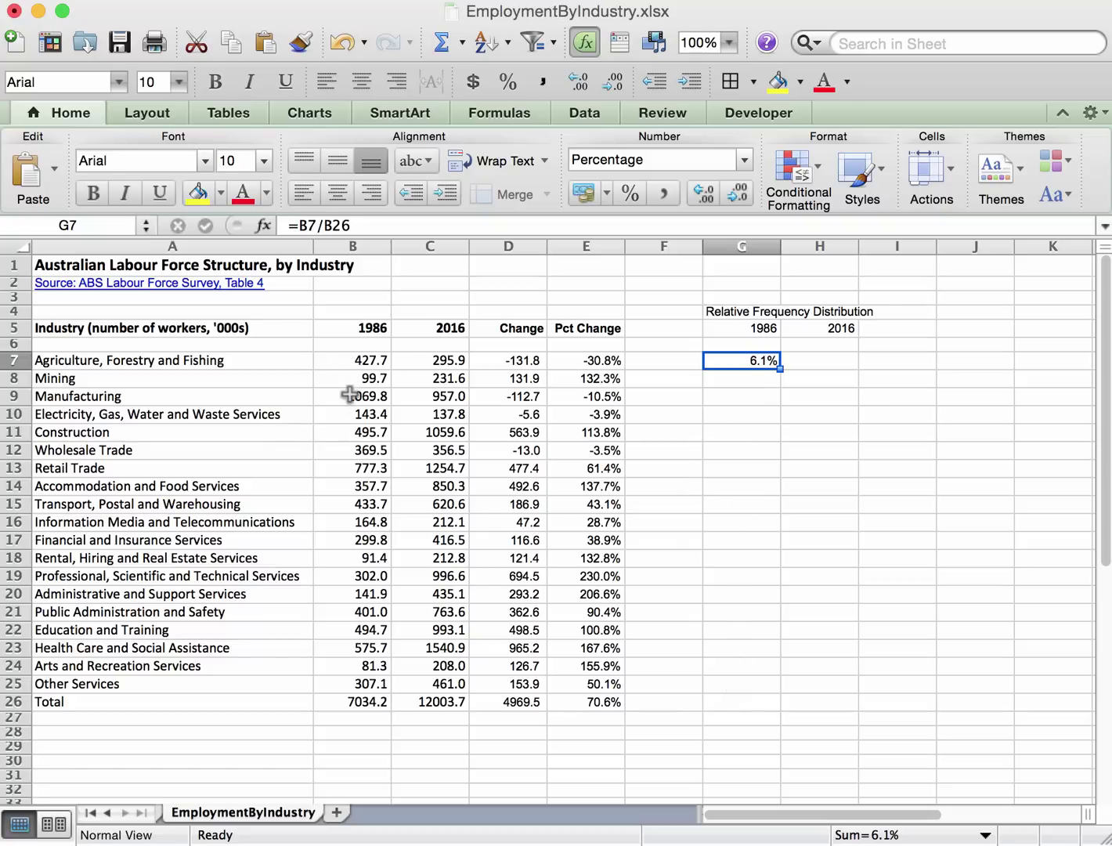
click(738, 379)
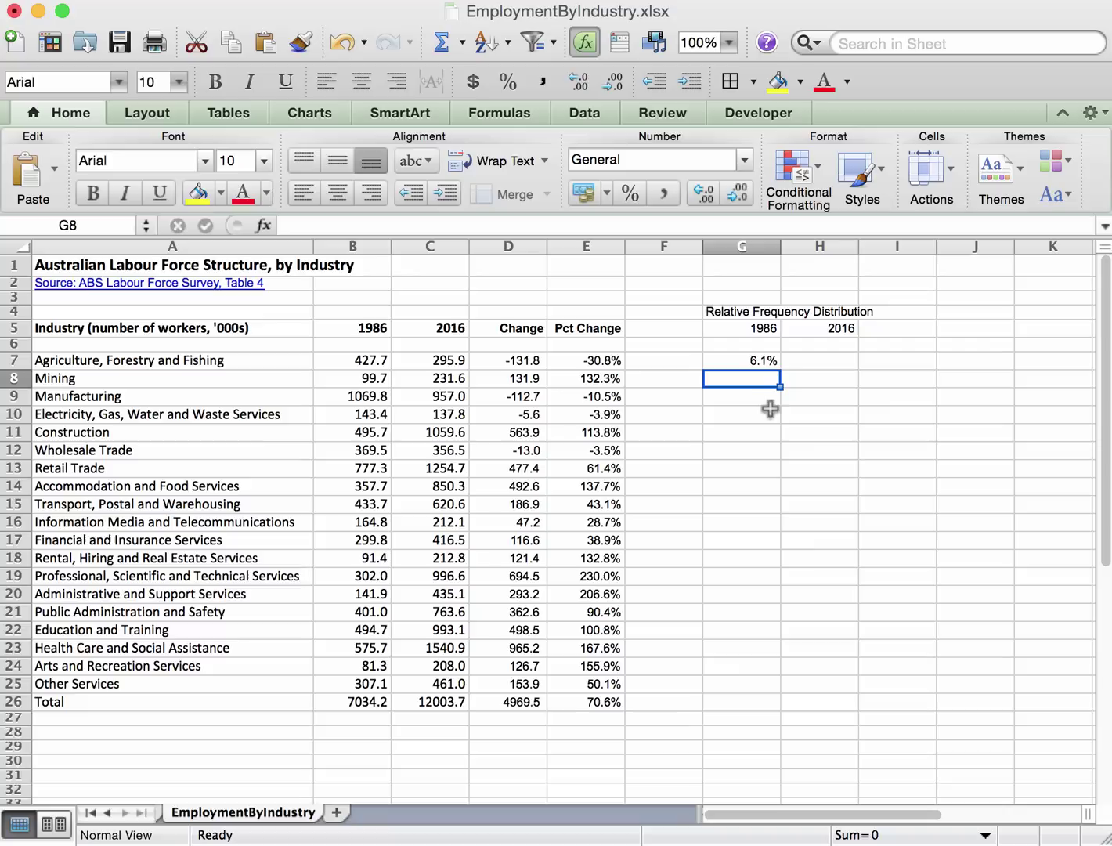
click(765, 362)
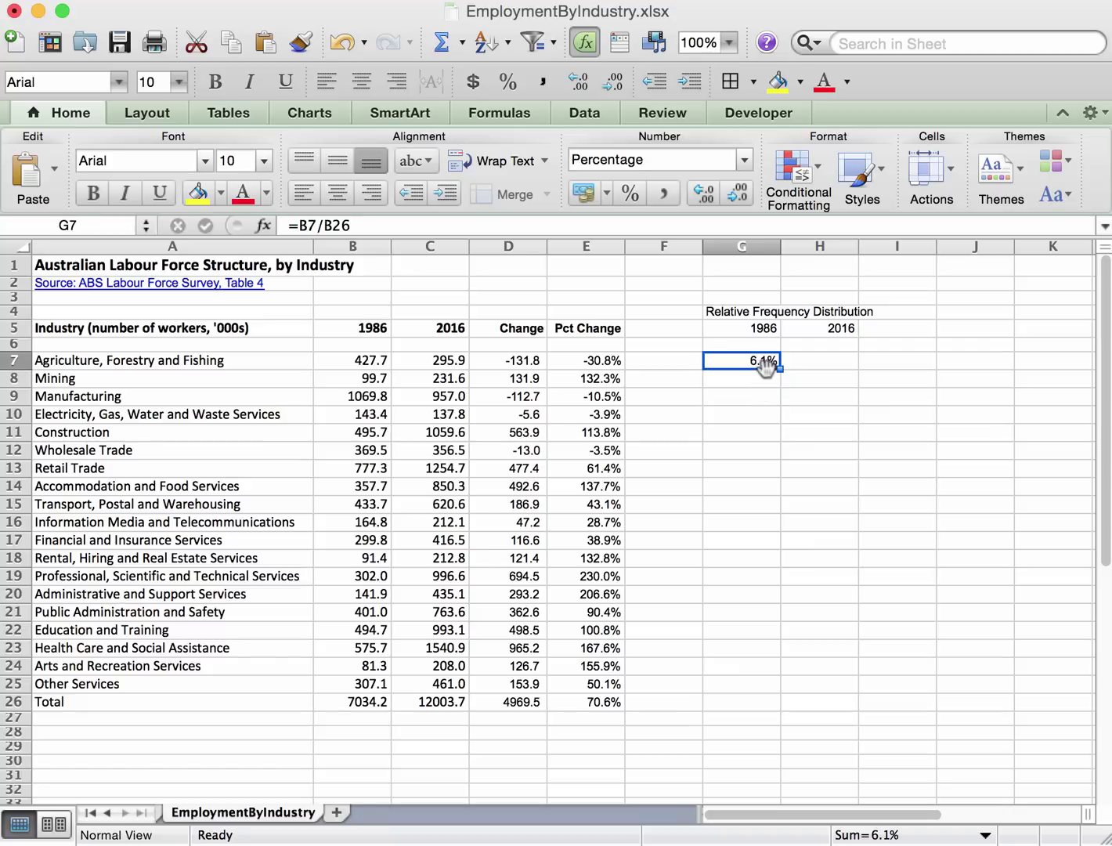
Change G7's formula to =B7/B$26 so the total's row stays locked.
click(334, 225)
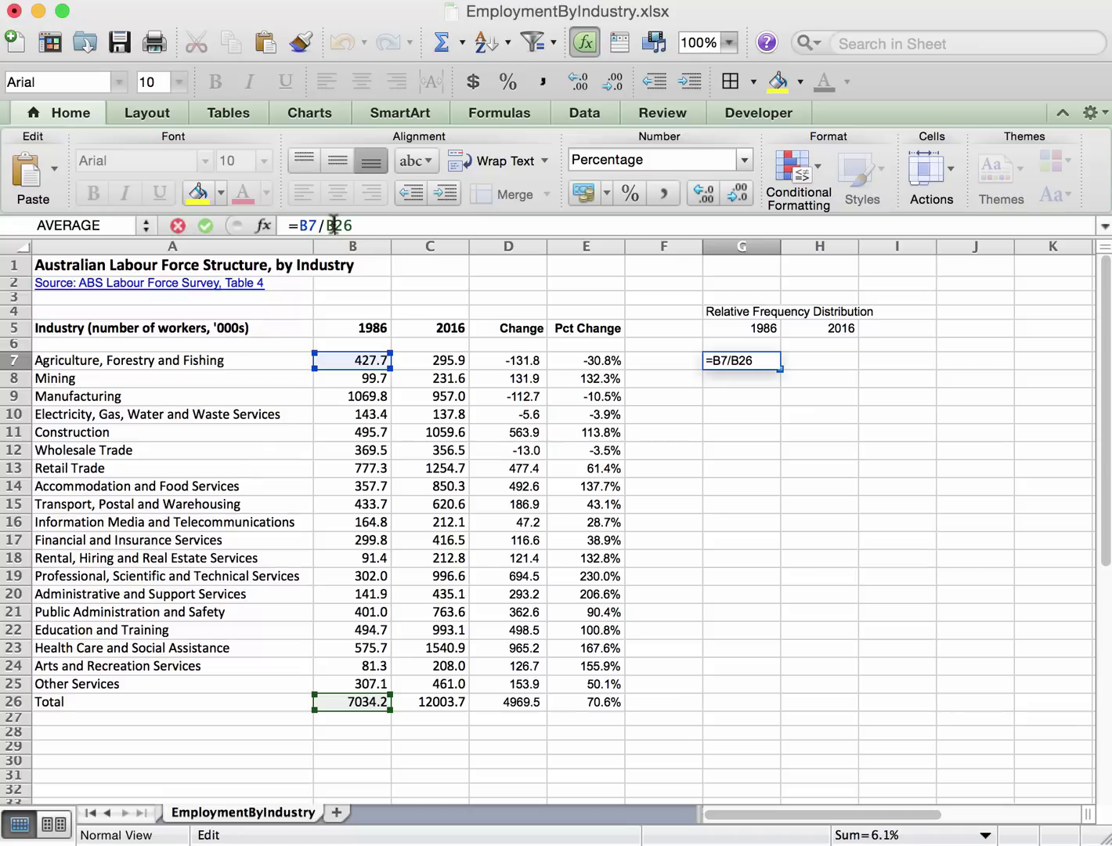
text($)
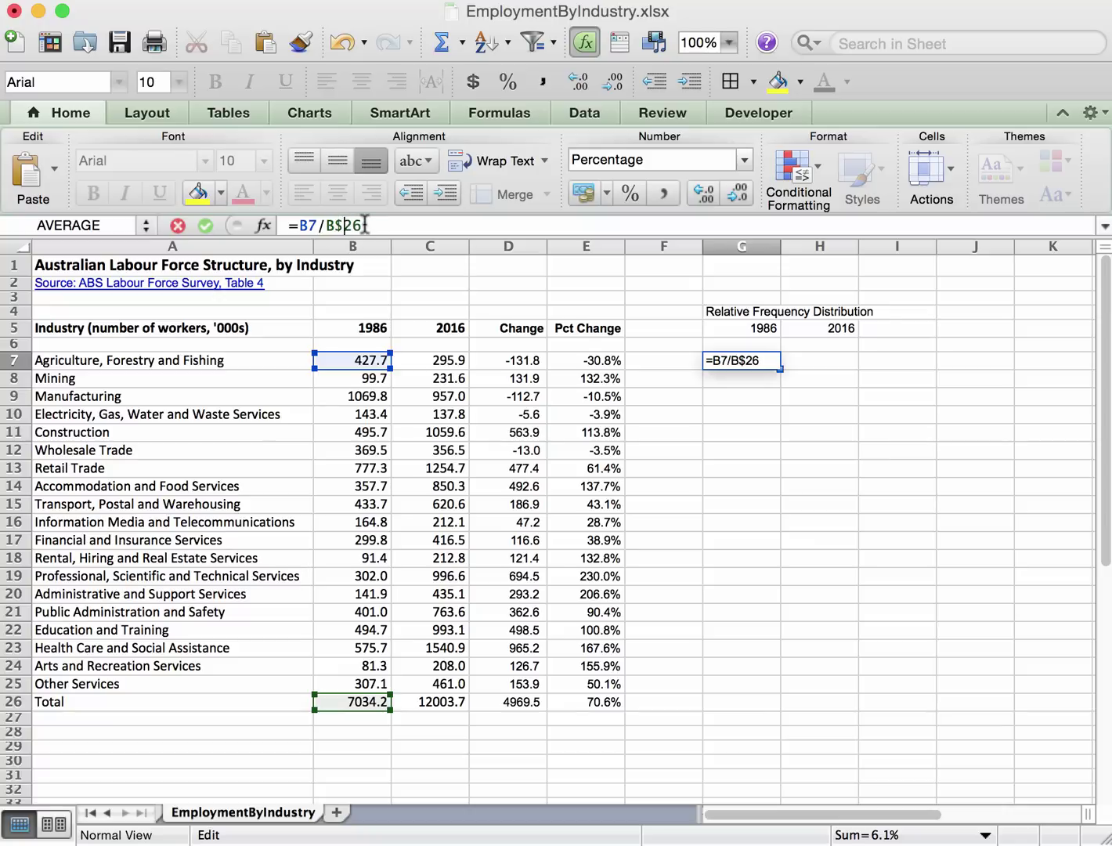
key(Return)
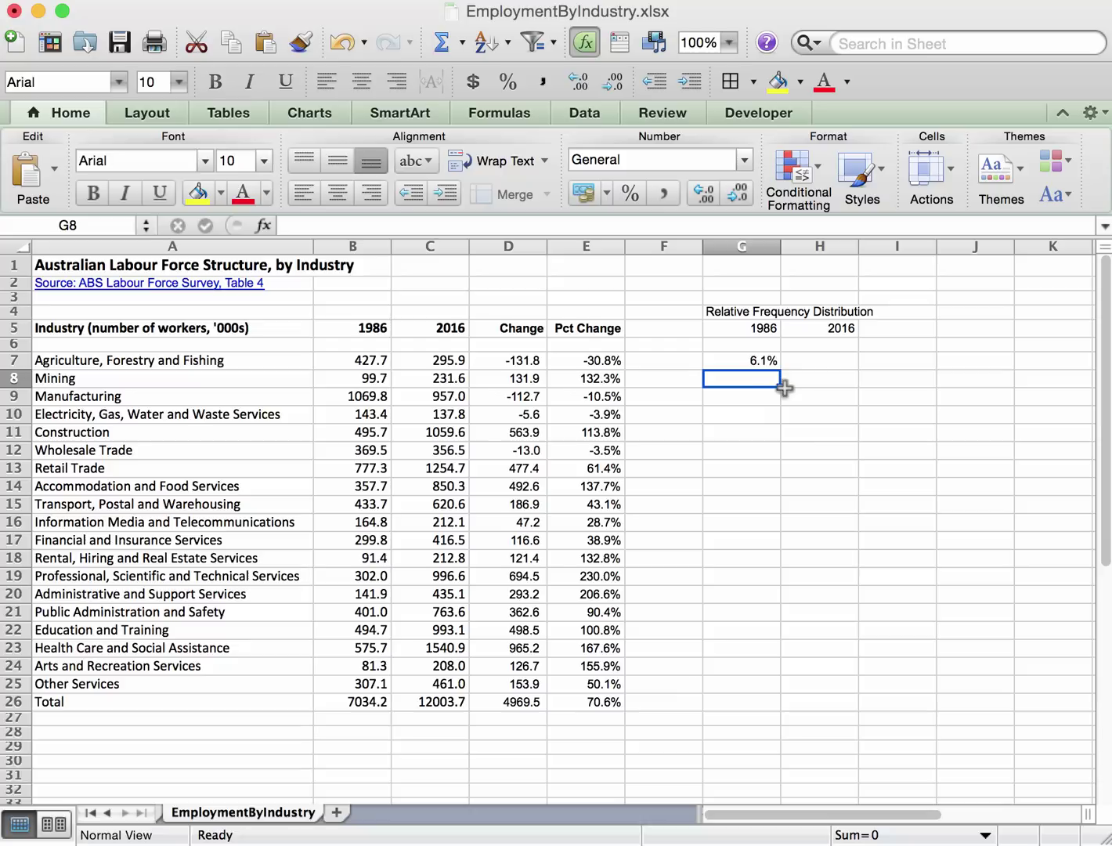
Copy G7's formula into G8:G26, from Mining at 1.4% to Total at 100.0%.
click(758, 361)
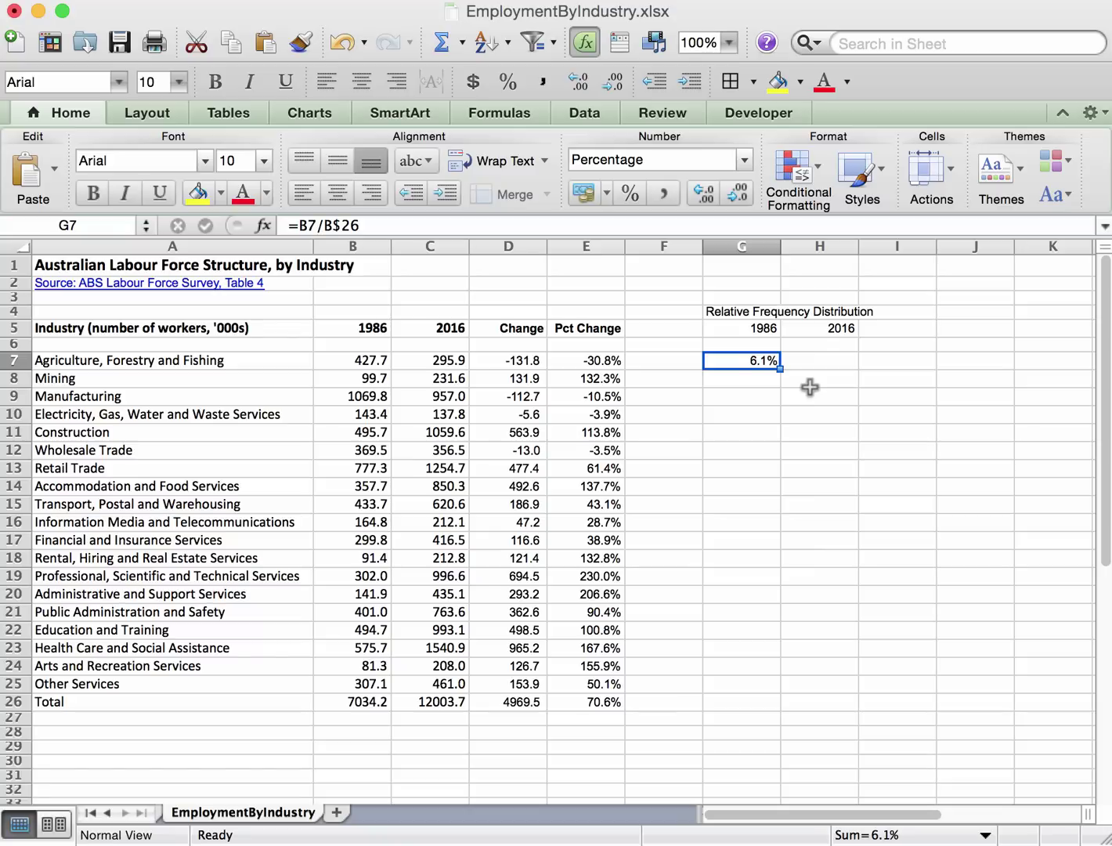
key(super+c)
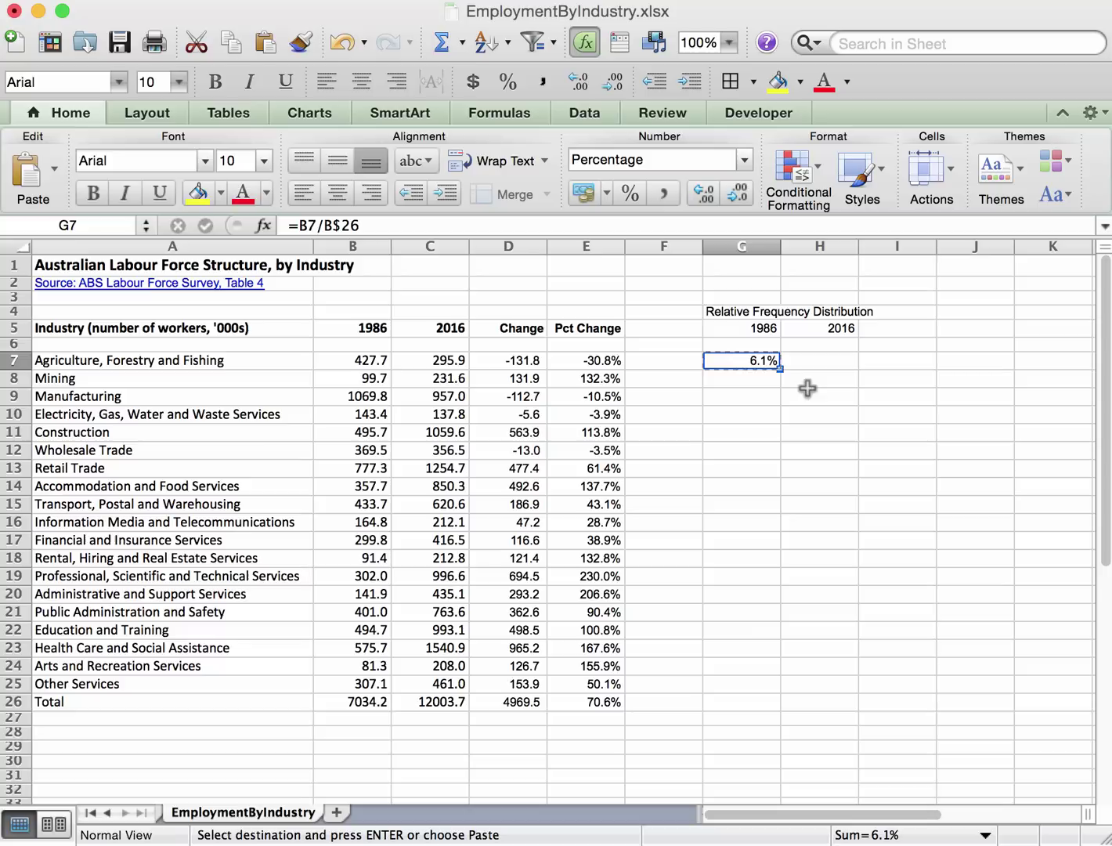
click(751, 382)
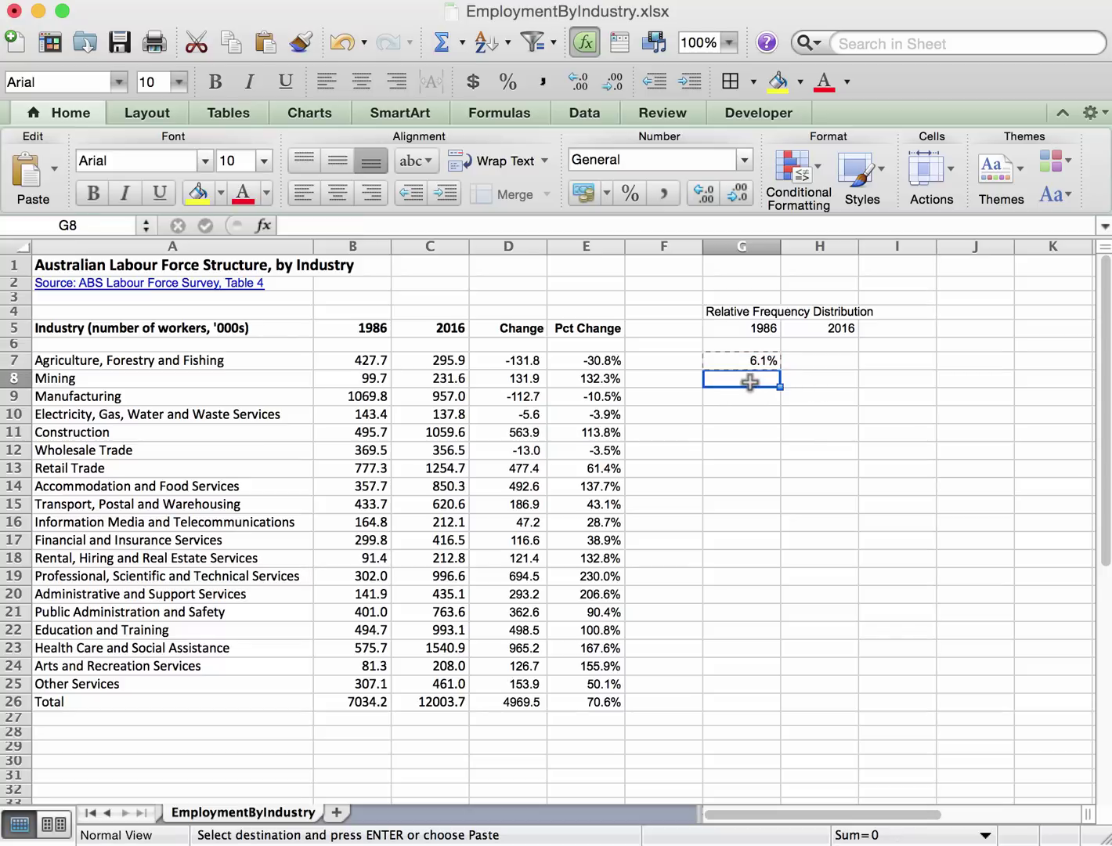
drag(750, 382, 733, 694)
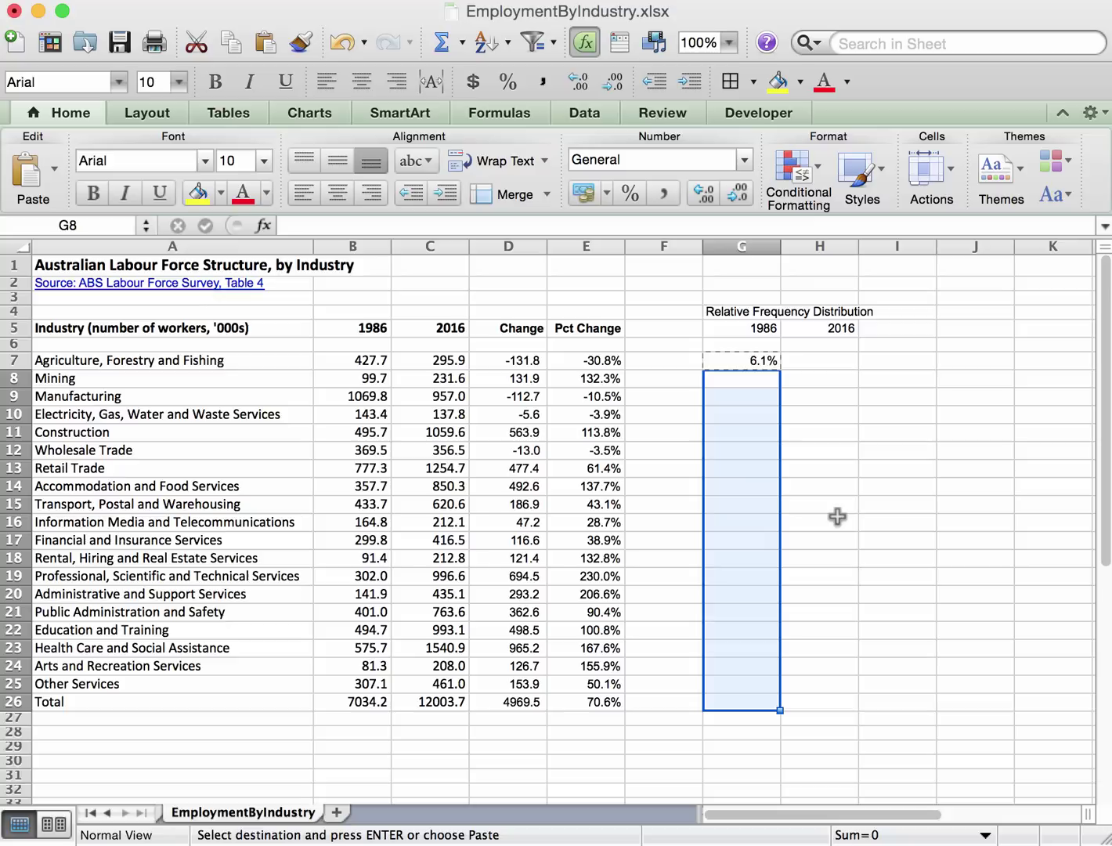
key(super+v)
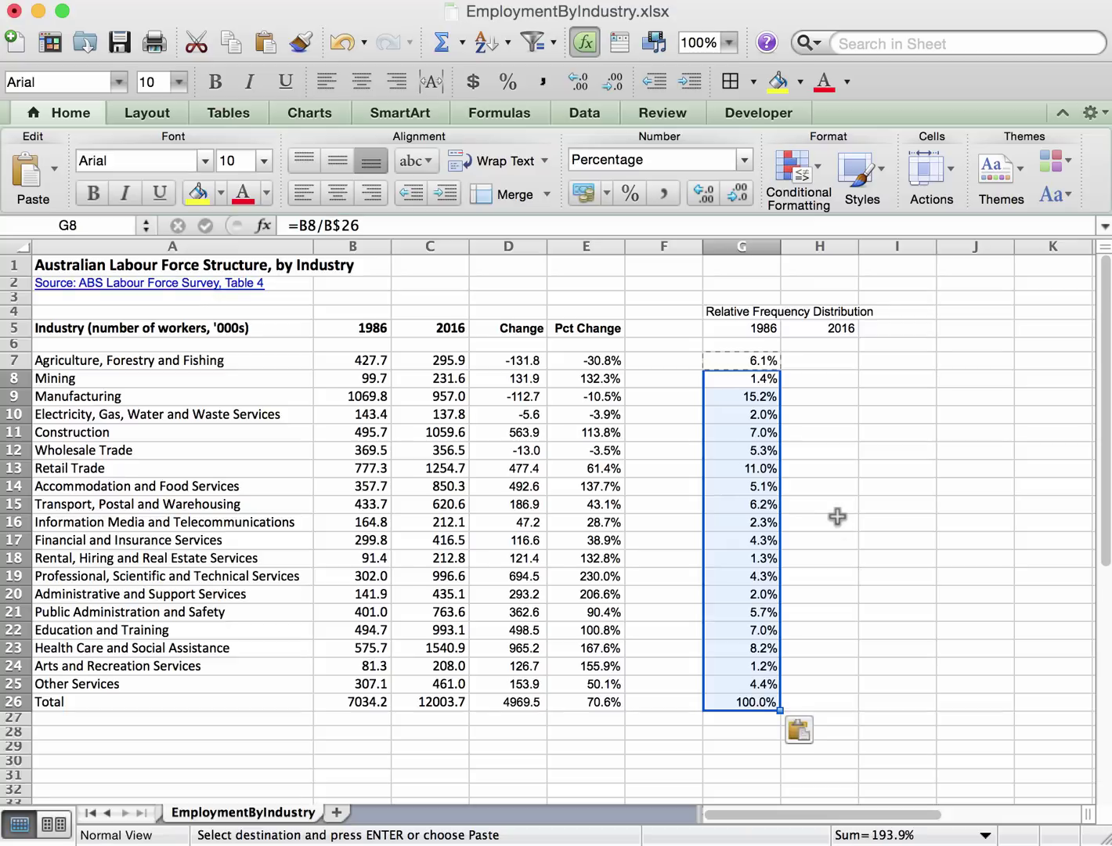
click(837, 517)
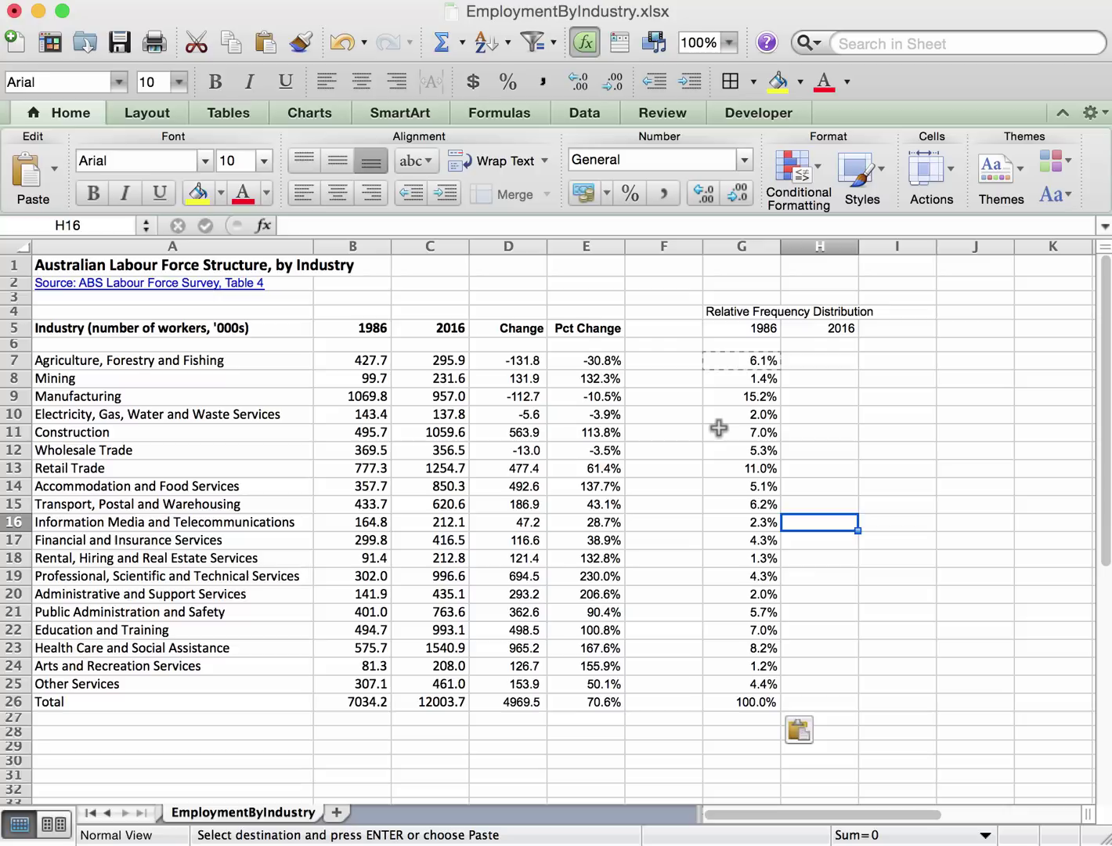
click(720, 382)
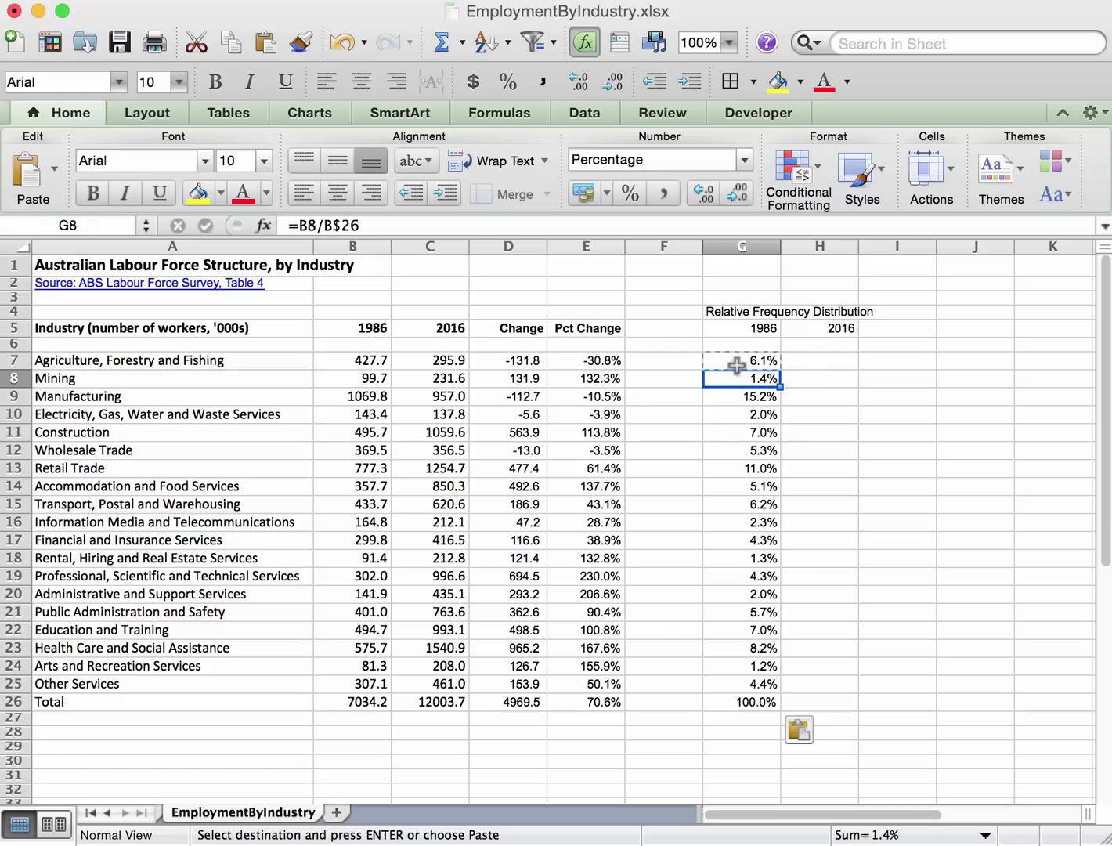
click(736, 361)
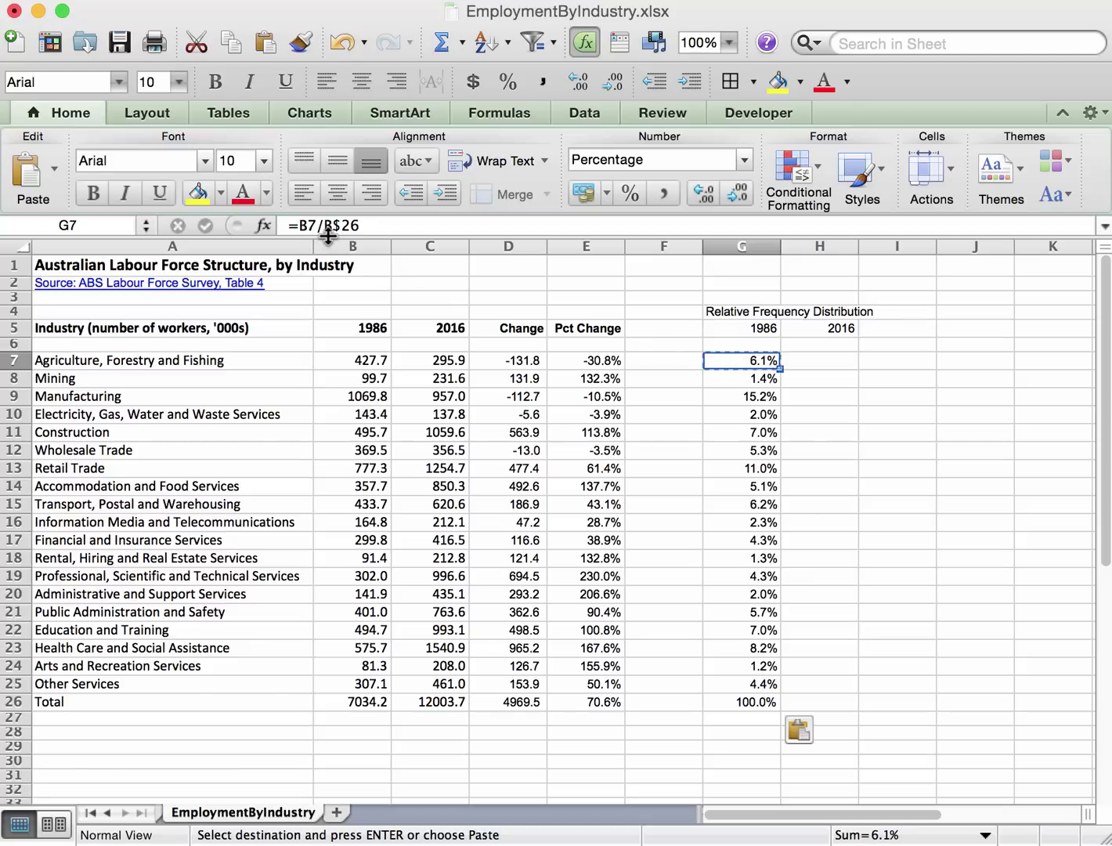
click(737, 377)
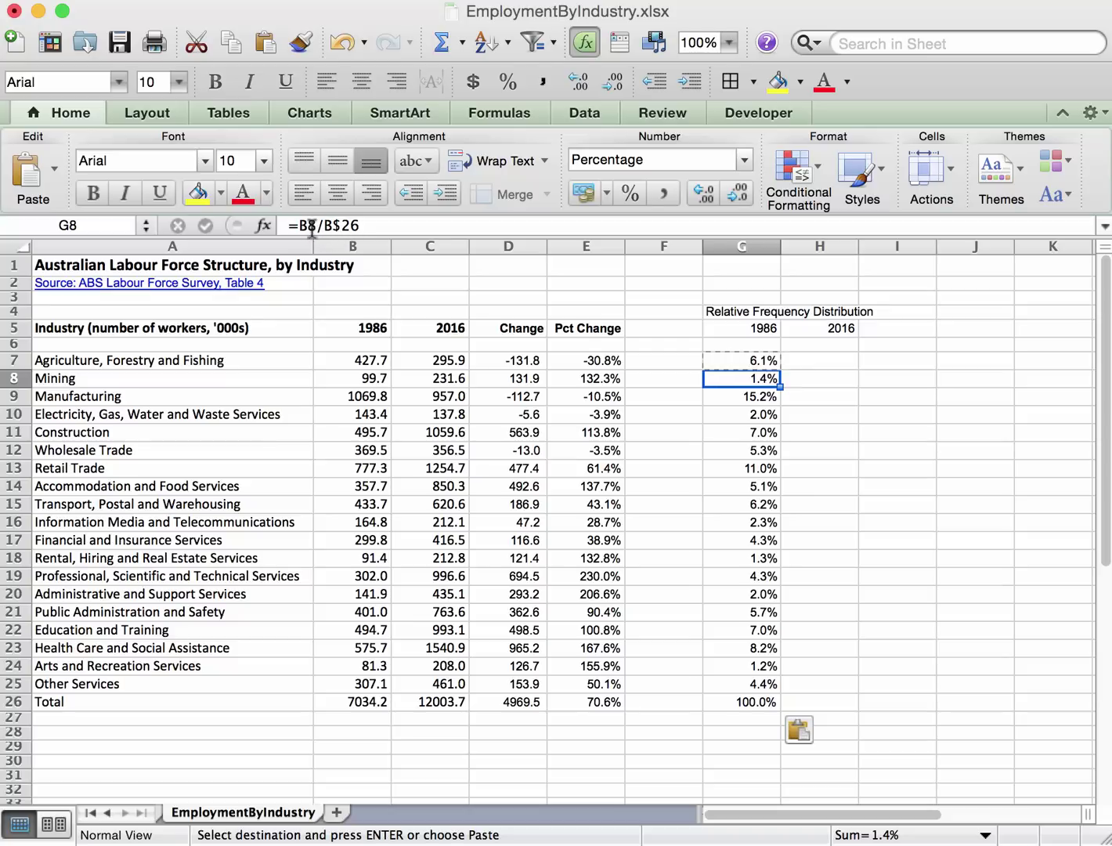
click(739, 399)
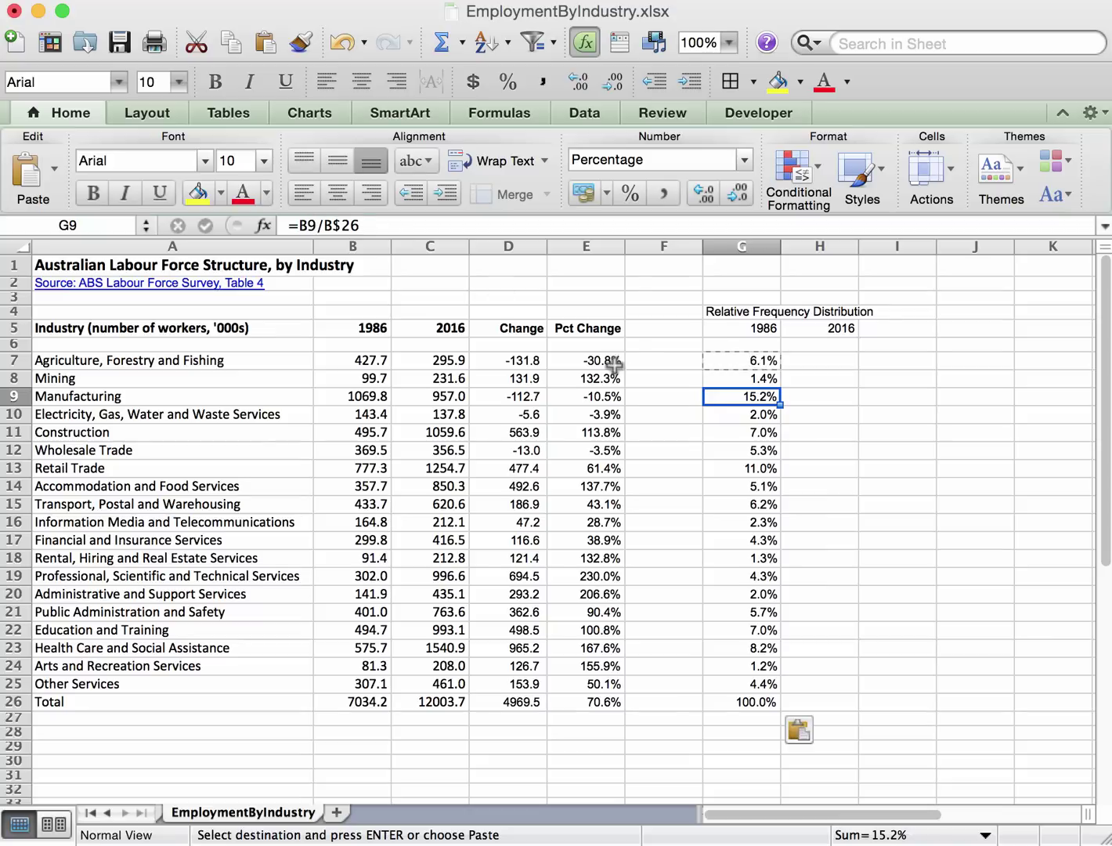
click(715, 415)
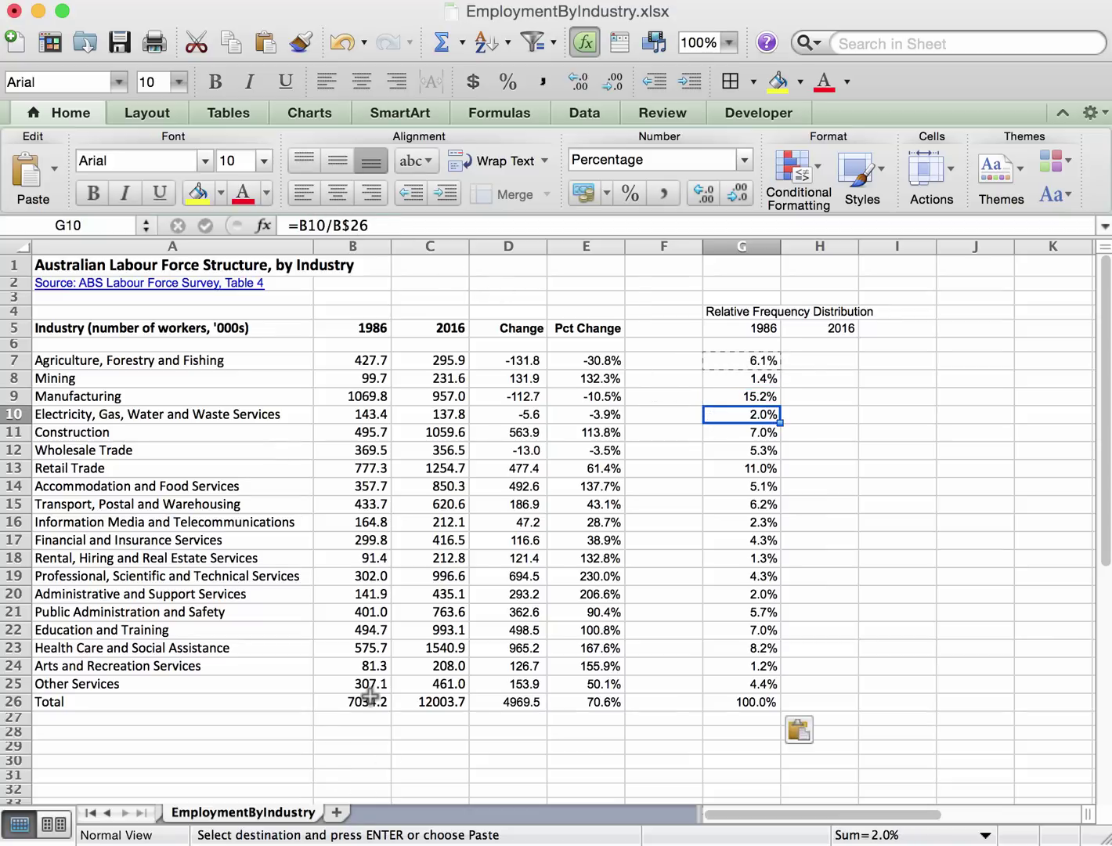
key(Up)
key(Up)
key(Up)
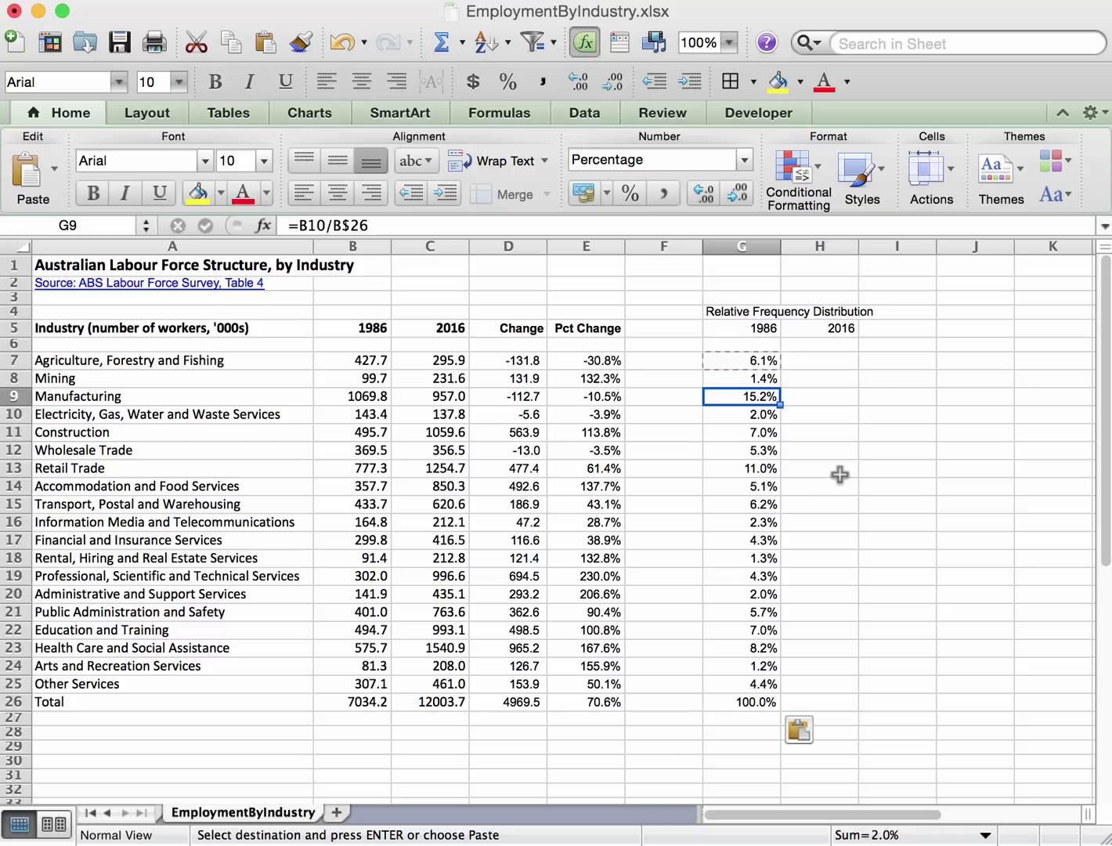
Copy G7:G26 into H7:H26, giving H7 =C7/C$26 at 2.5% and Total 100.0%.
key(shift+Down)
key(shift+Down)
key(shift+Down)
key(shift+Down)
key(shift+Down)
key(shift+Down)
key(shift+Down)
key(shift+Down)
key(shift+Down)
key(shift+Down)
key(shift+Down)
key(shift+Down)
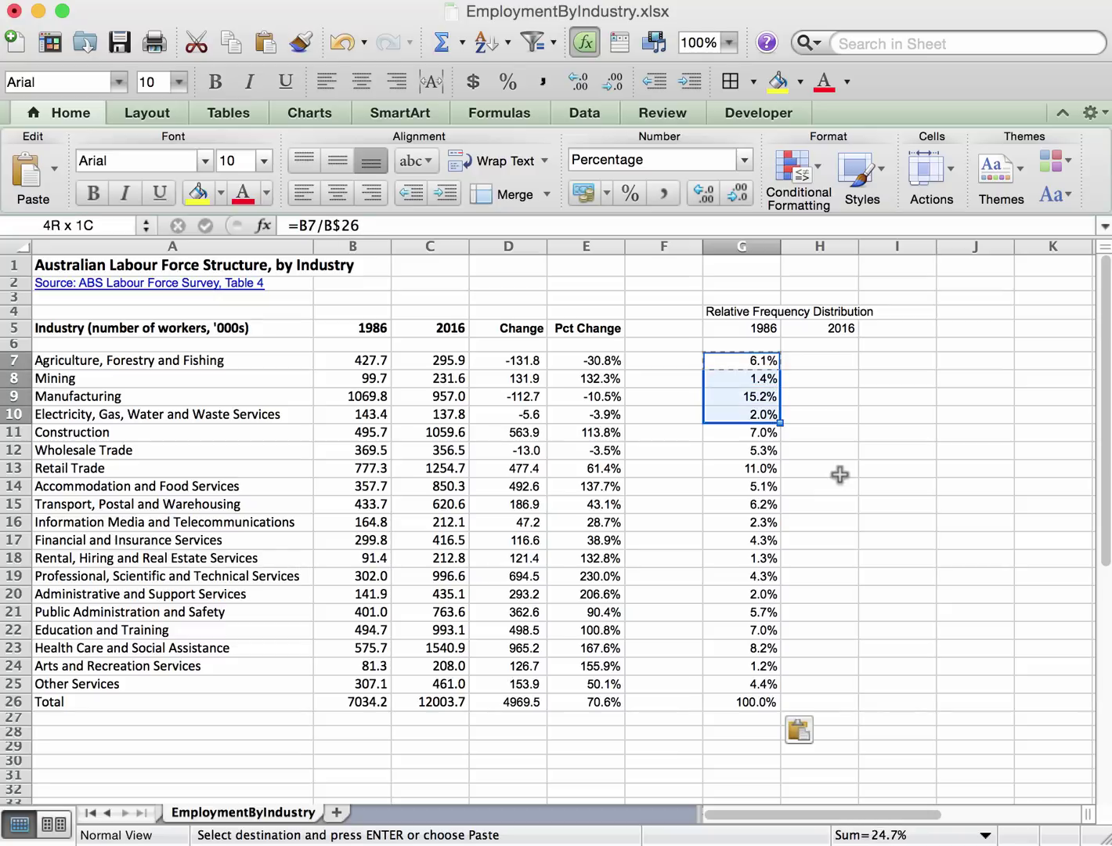
key(shift+Down)
key(shift+Down)
key(shift+Down)
key(shift+Down)
key(shift+Down)
key(shift+Down)
key(shift+Down)
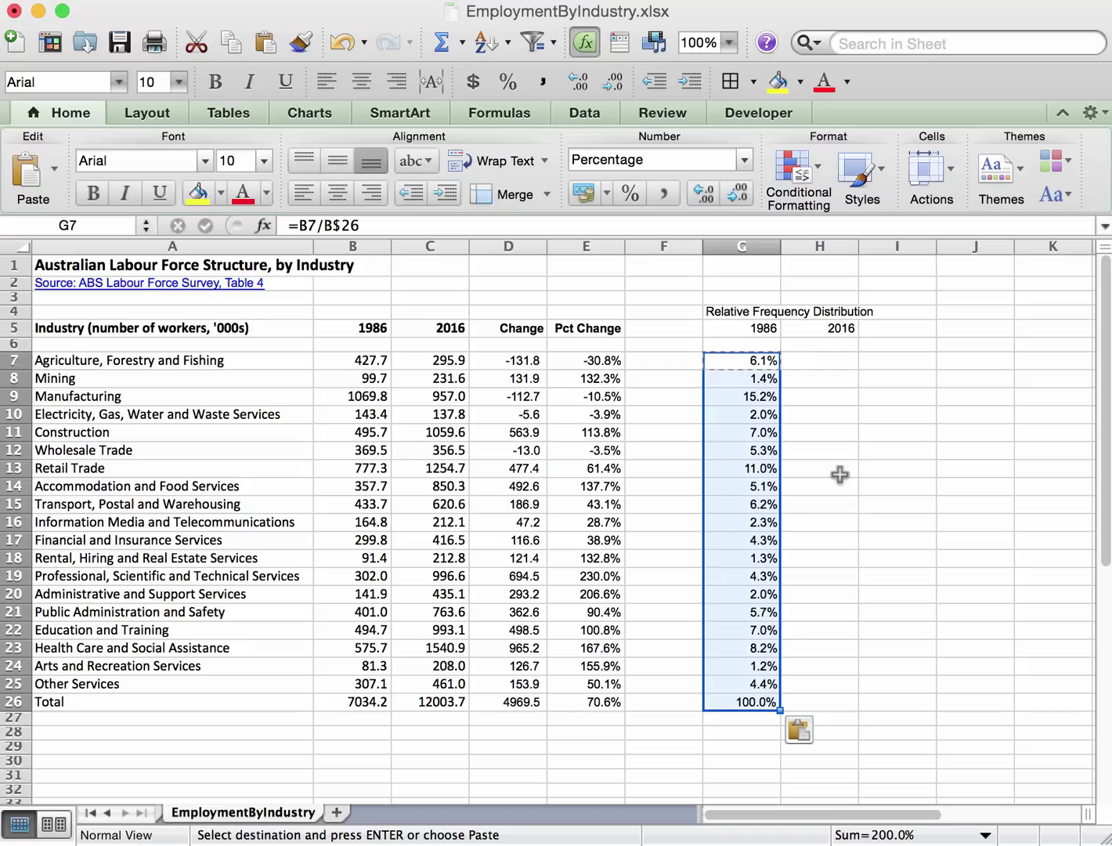
key(super+c)
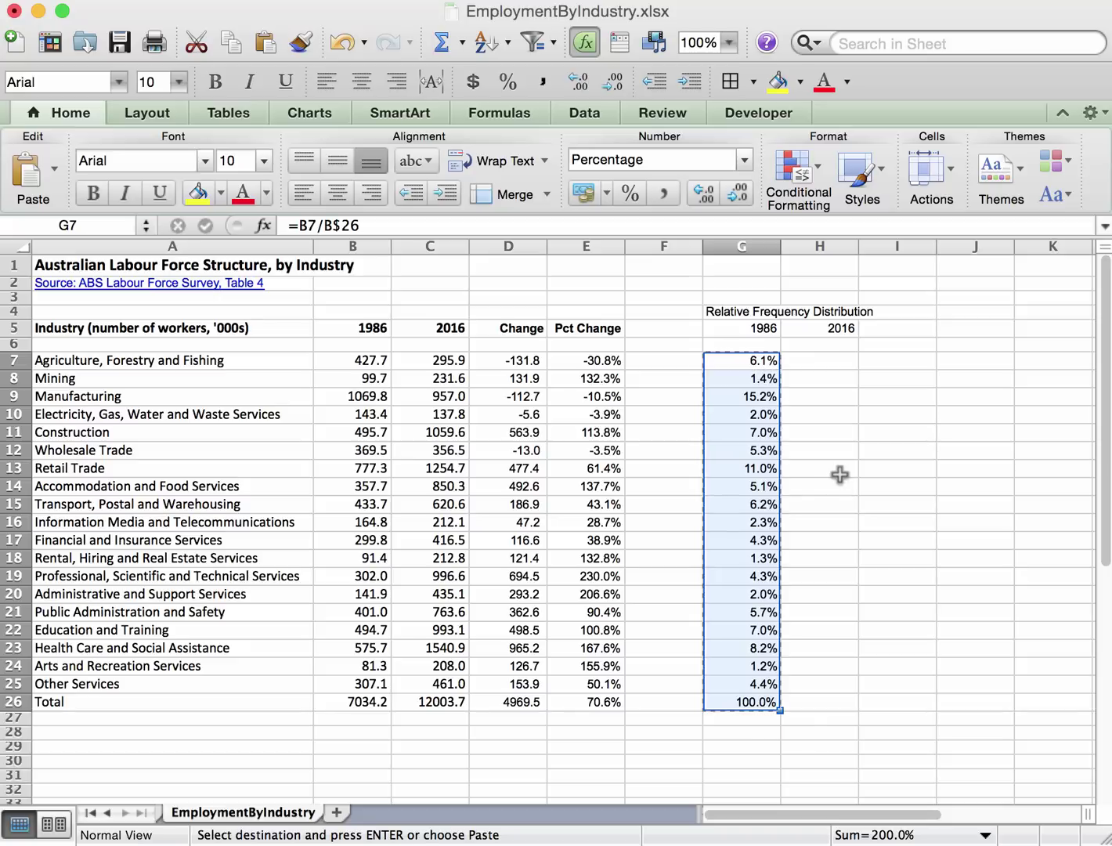
click(837, 361)
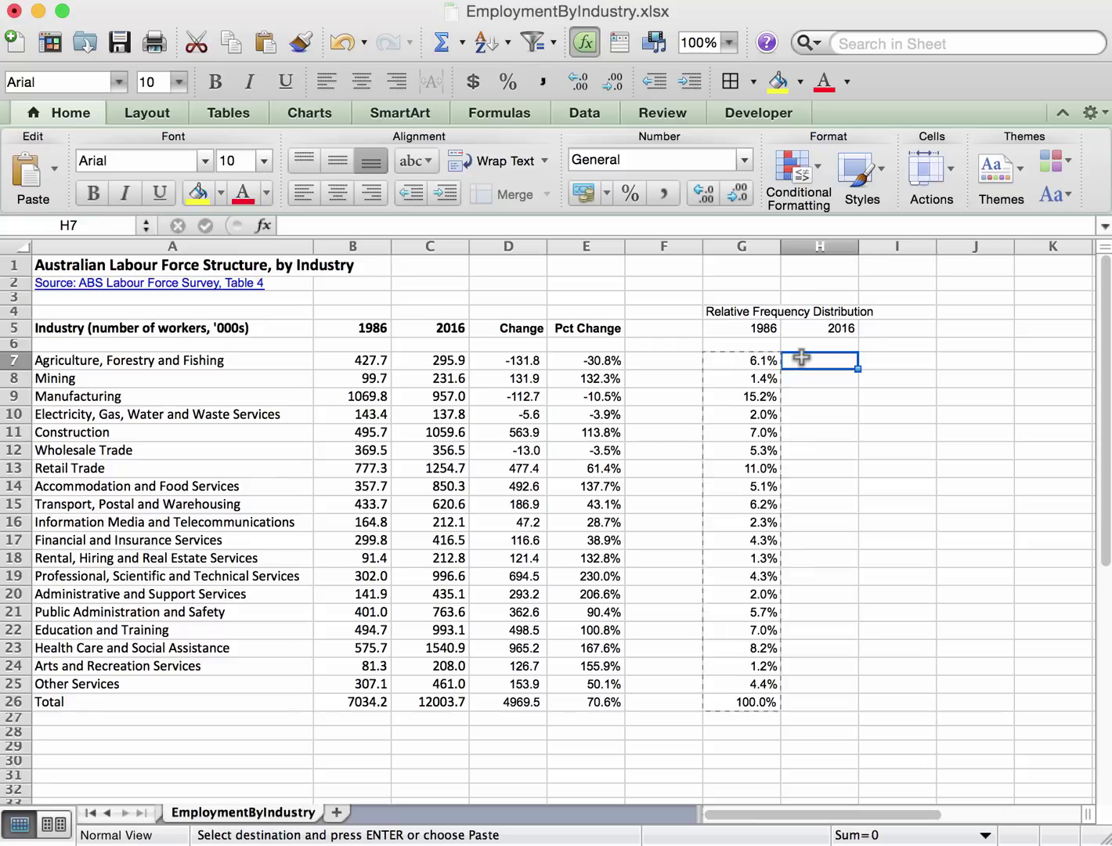
key(super+v)
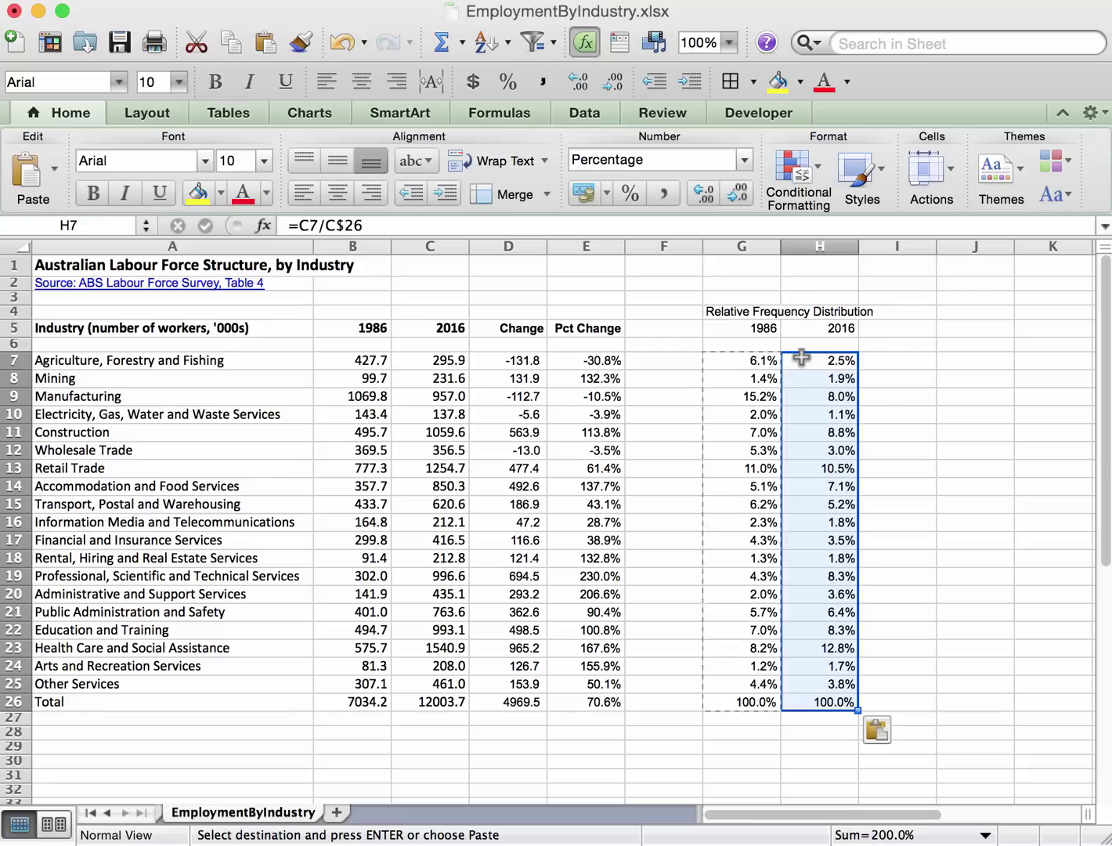
click(799, 358)
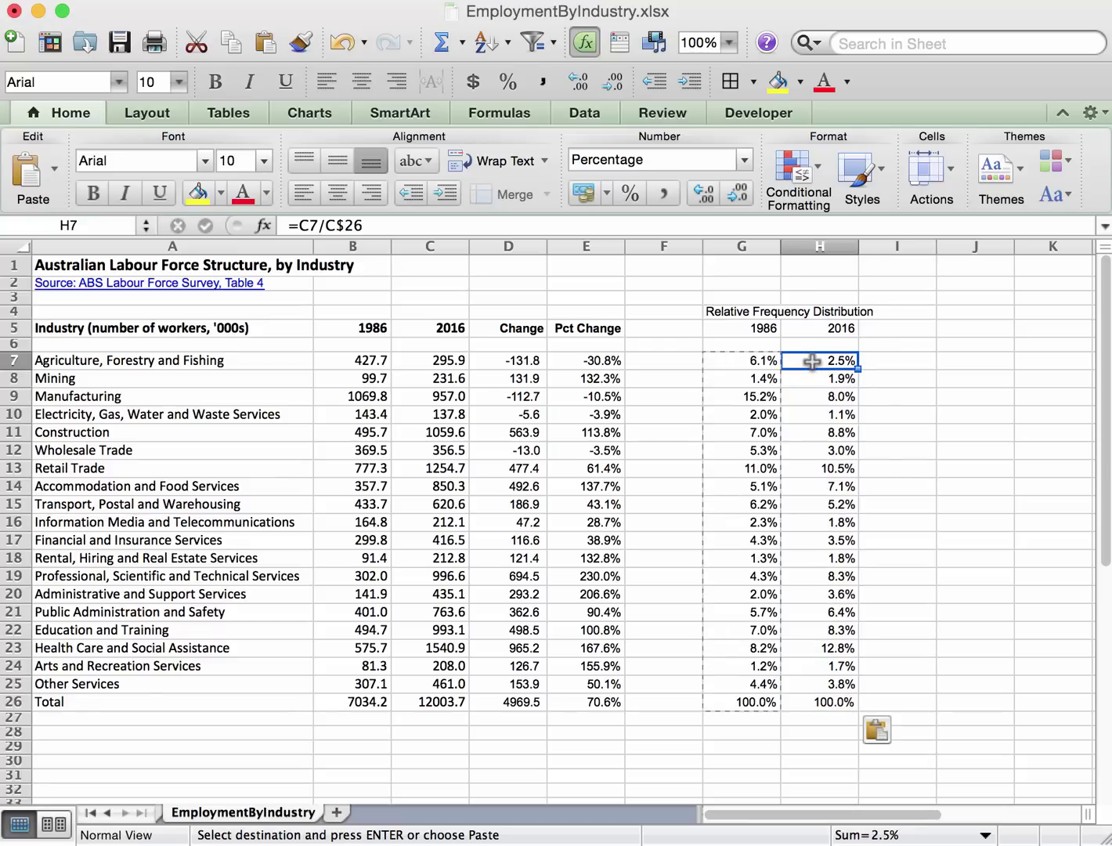
click(737, 365)
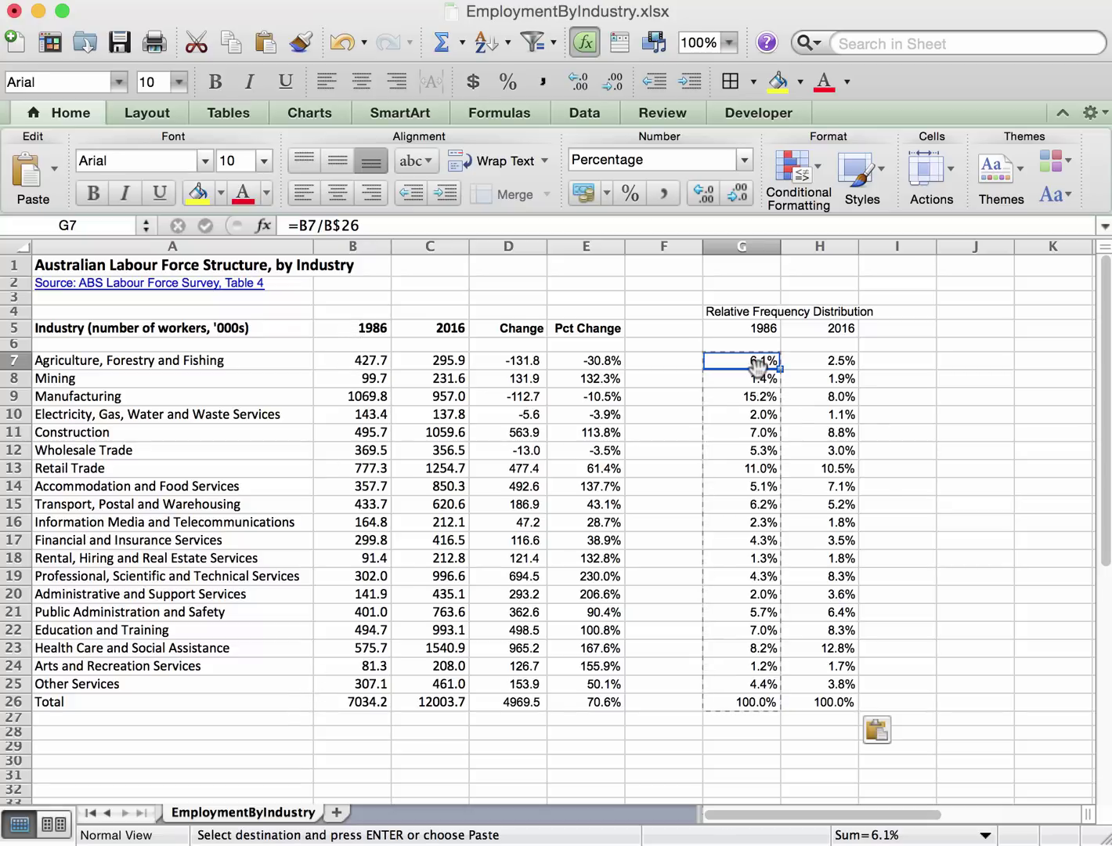
click(817, 360)
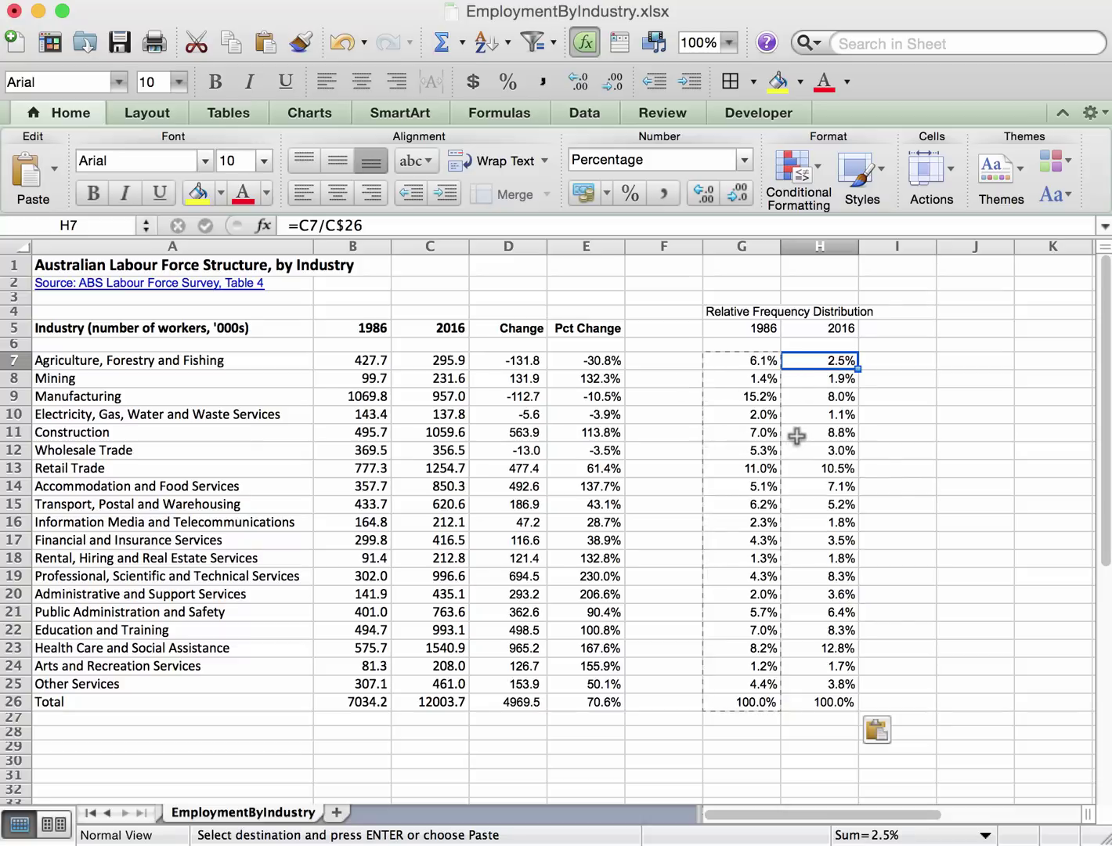
Bold the header block G4:H5, covering the heading and its 1986 and 2016 labels.
click(723, 313)
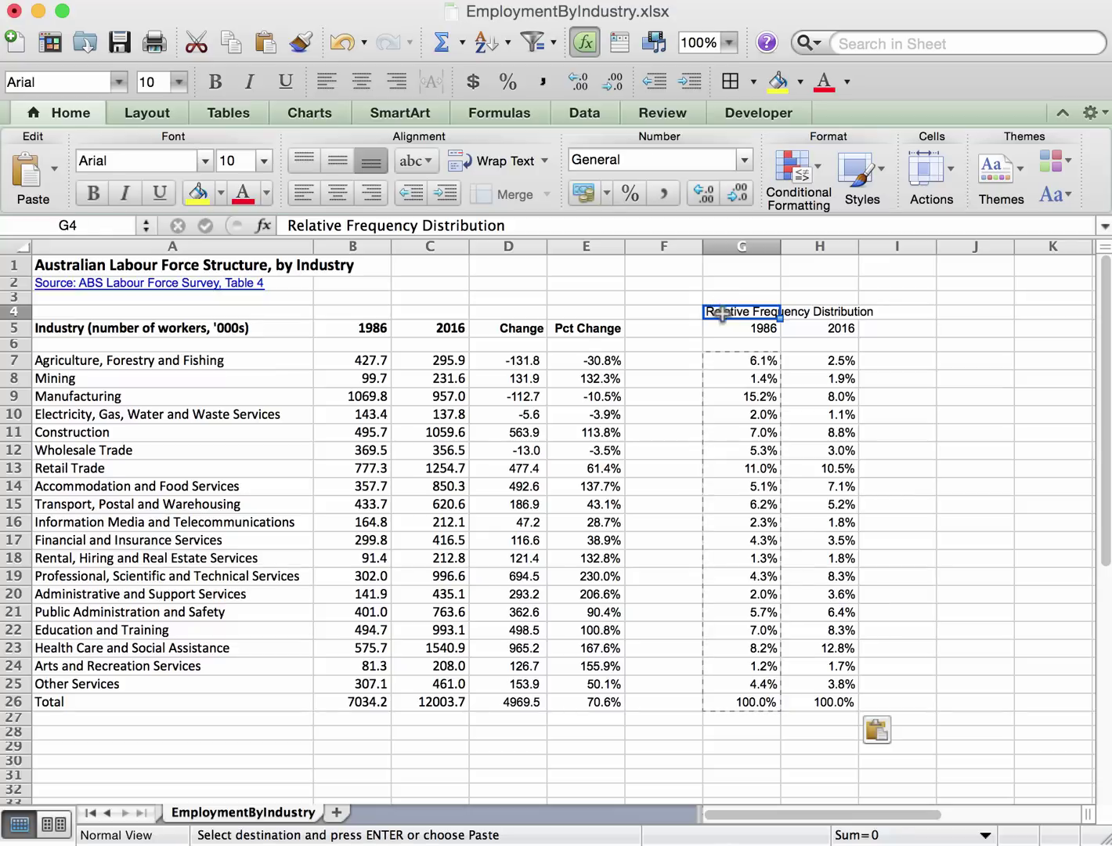
drag(722, 312, 829, 329)
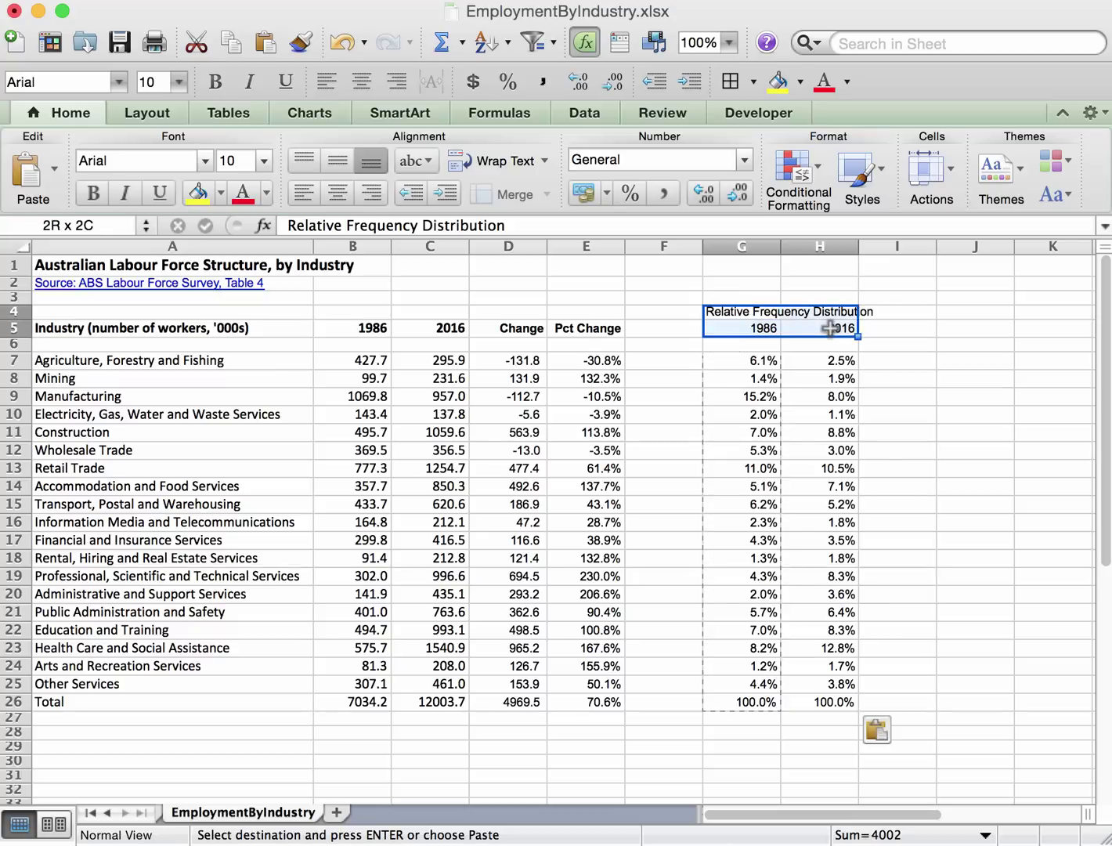
click(86, 193)
click(957, 366)
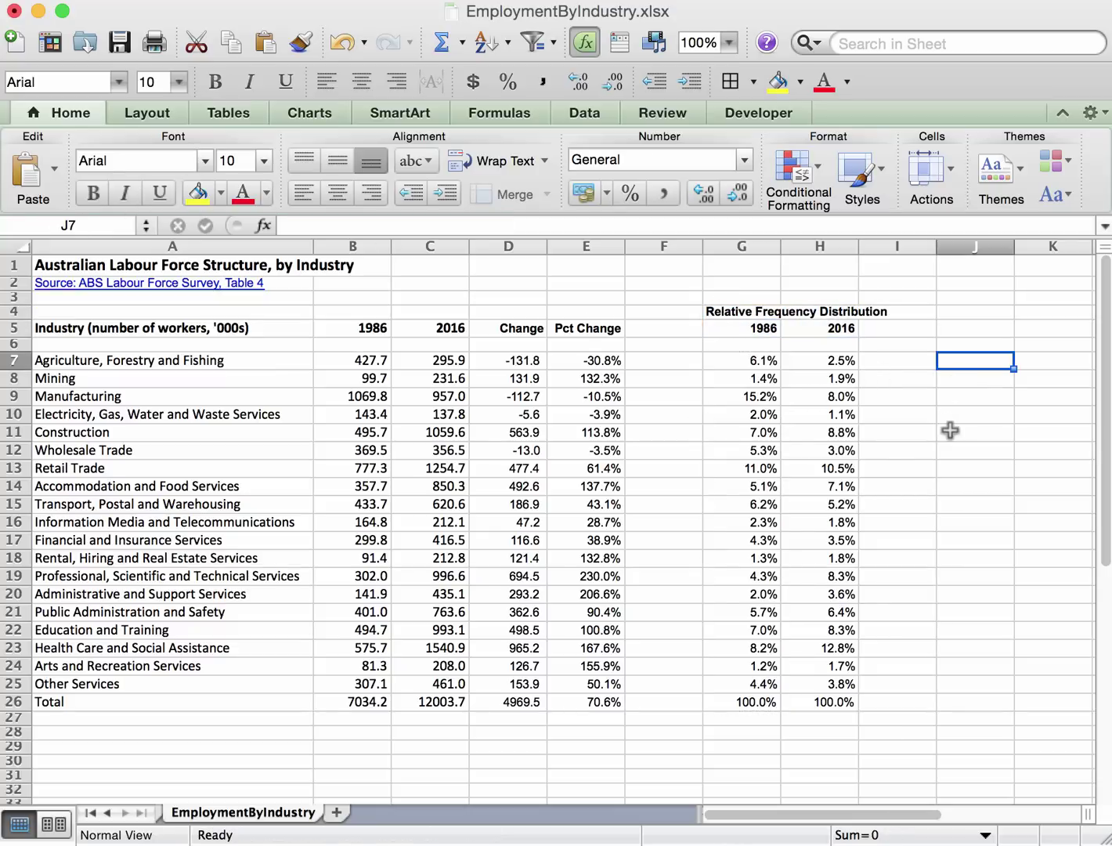